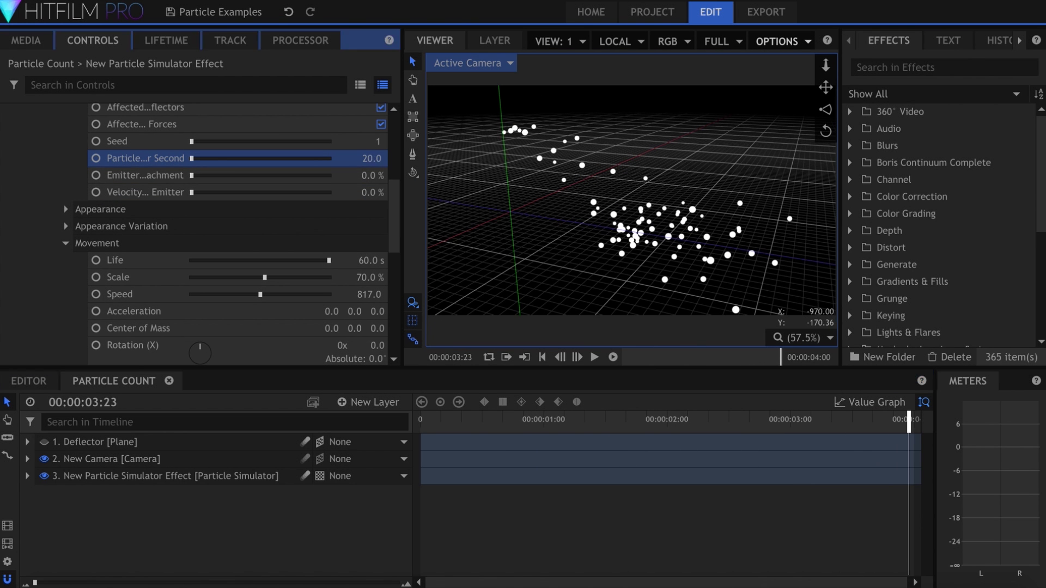
Set the simulator to 400 particles per second with particle scale reduced to 30%
{"action": "type", "text": "40"}
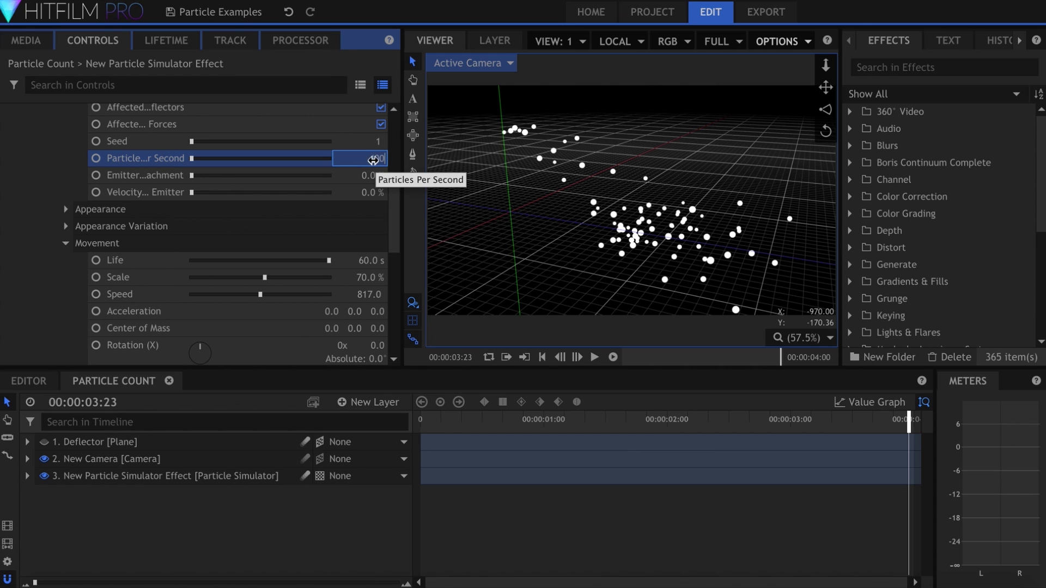
{"action": "type", "text": "0"}
{"action": "key", "text": "Return"}
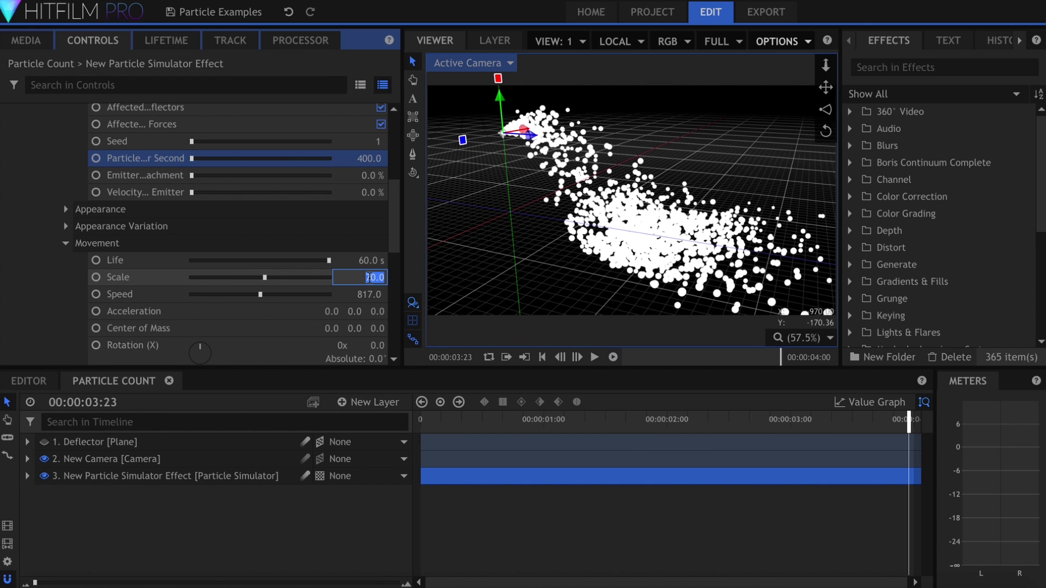
{"action": "type", "text": "40"}
{"action": "key", "text": "Return"}
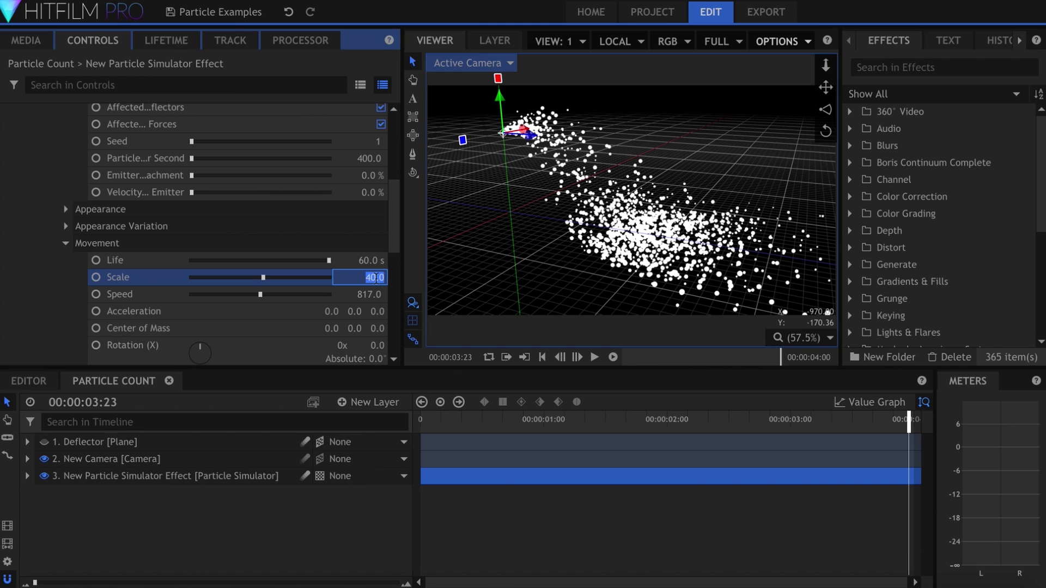
Deselect the particle layer and play the dense particle stream from the timeline
{"action": "left_click", "coordinate": [459, 524]}
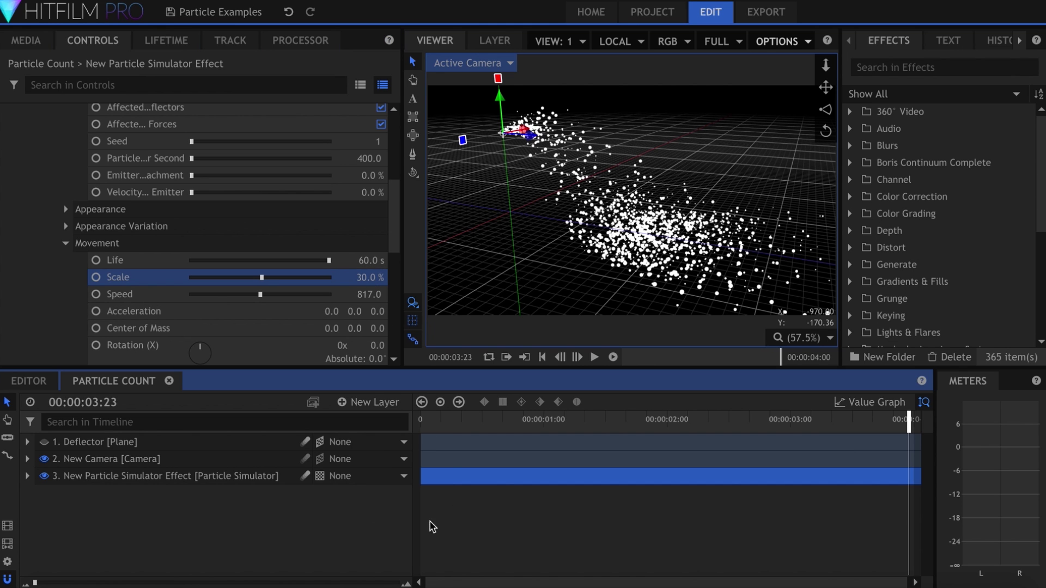
{"action": "left_click", "coordinate": [363, 532]}
{"action": "key", "text": "space"}
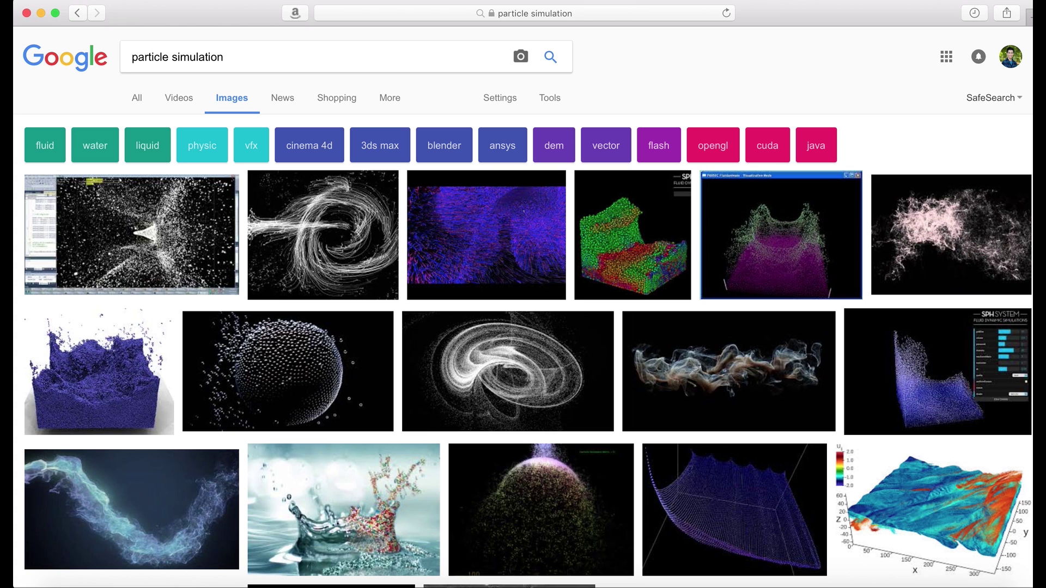
Scroll down through the Google Images 'particle simulation' example renders
{"action": "scroll", "coordinate": [523, 305], "scroll_direction": "down", "scroll_amount": 10}
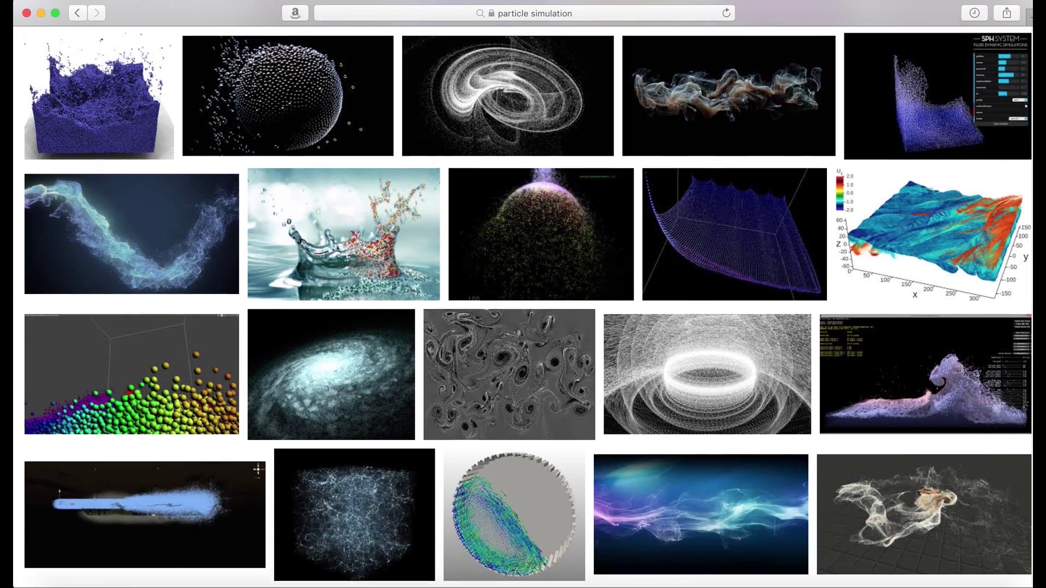
{"action": "scroll", "coordinate": [523, 305], "scroll_direction": "down", "scroll_amount": 10}
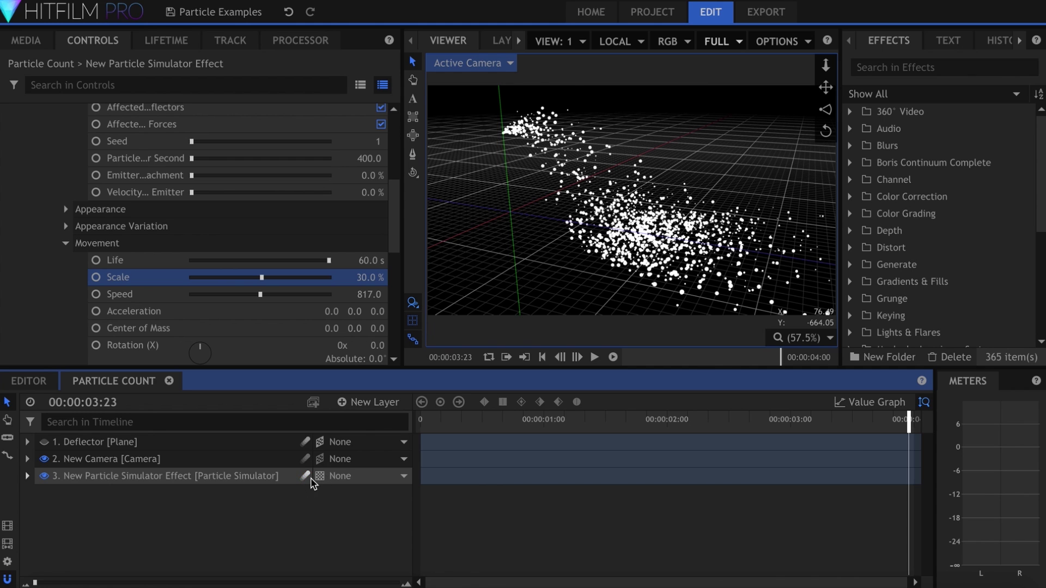
Drop the viewer preview quality to Quarter and play the simulation from the start
{"action": "left_click", "coordinate": [715, 44]}
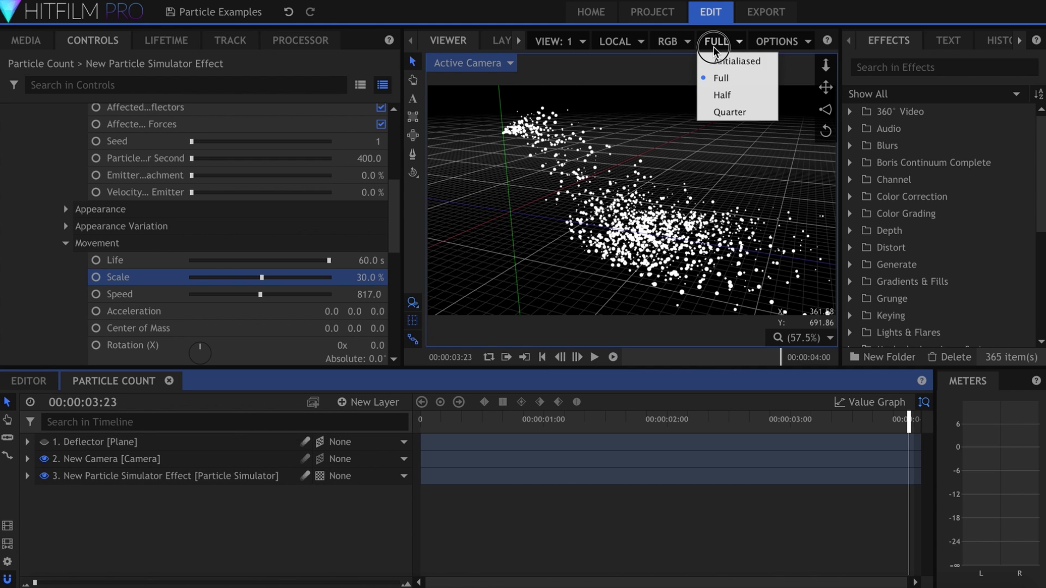
{"action": "left_click", "coordinate": [714, 94]}
{"action": "left_click", "coordinate": [716, 48]}
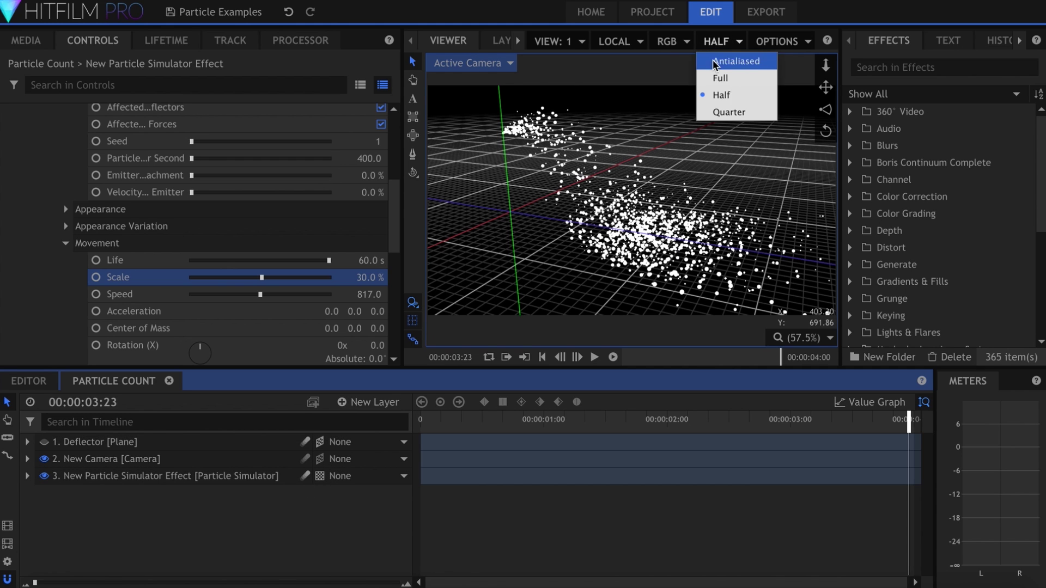
{"action": "left_click", "coordinate": [724, 111]}
{"action": "key", "text": "Home"}
{"action": "key", "text": "space"}
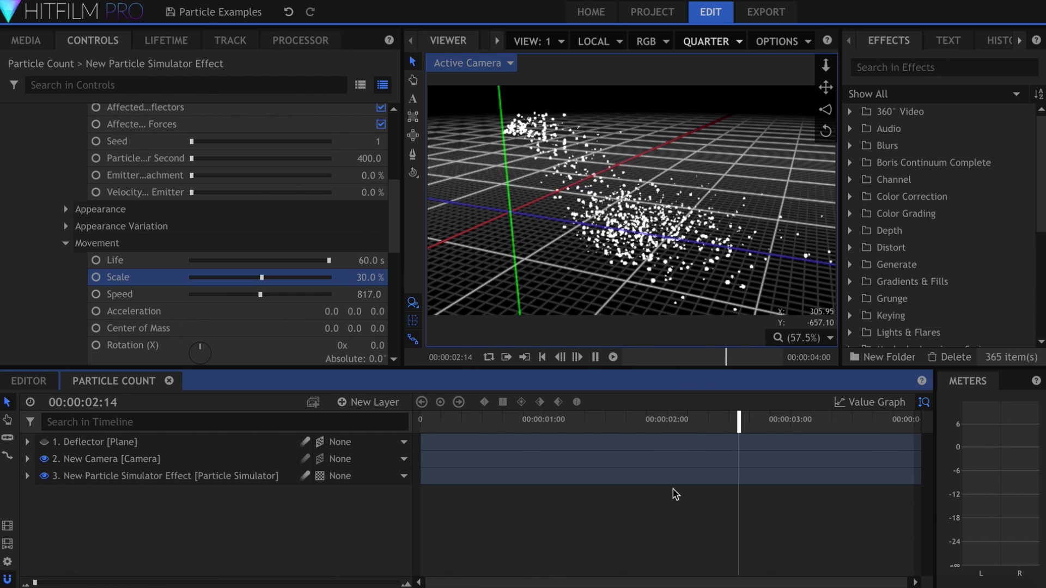
{"action": "key", "text": "space"}
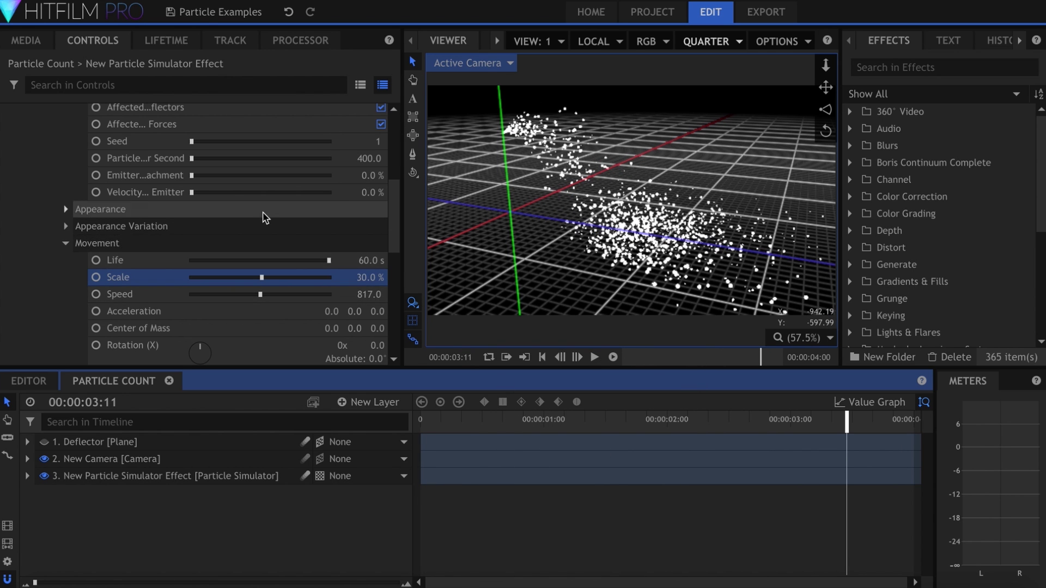
Bring up the Proxy options for the Particle Count composite in the Media panel
{"action": "left_click", "coordinate": [26, 40]}
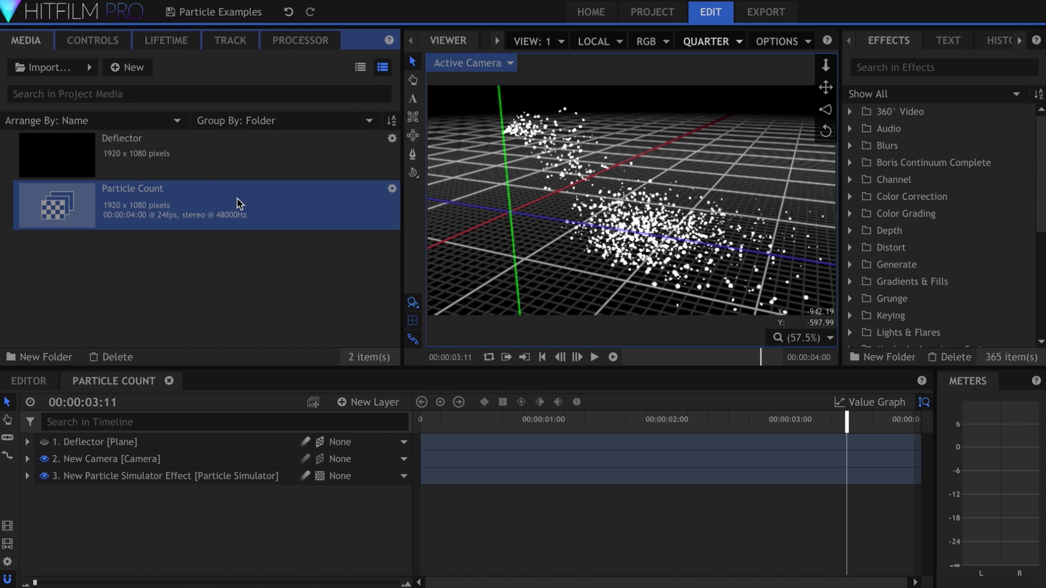
{"action": "right_click", "coordinate": [210, 205]}
{"action": "mouse_move", "coordinate": [264, 382]}
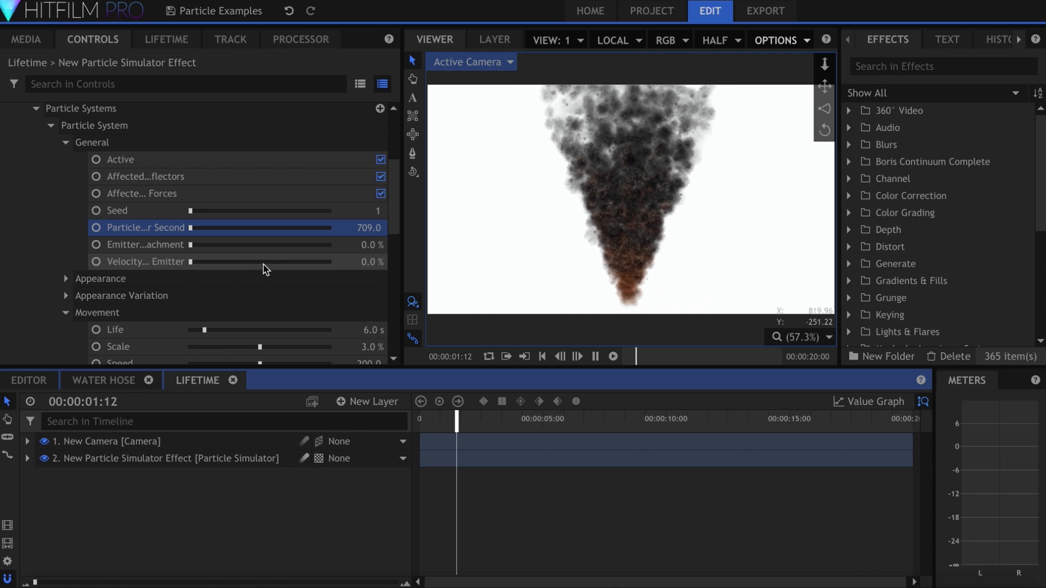
Set the smoke to 100 particles per second at about 71% scale and preview it
{"action": "left_click", "coordinate": [370, 229]}
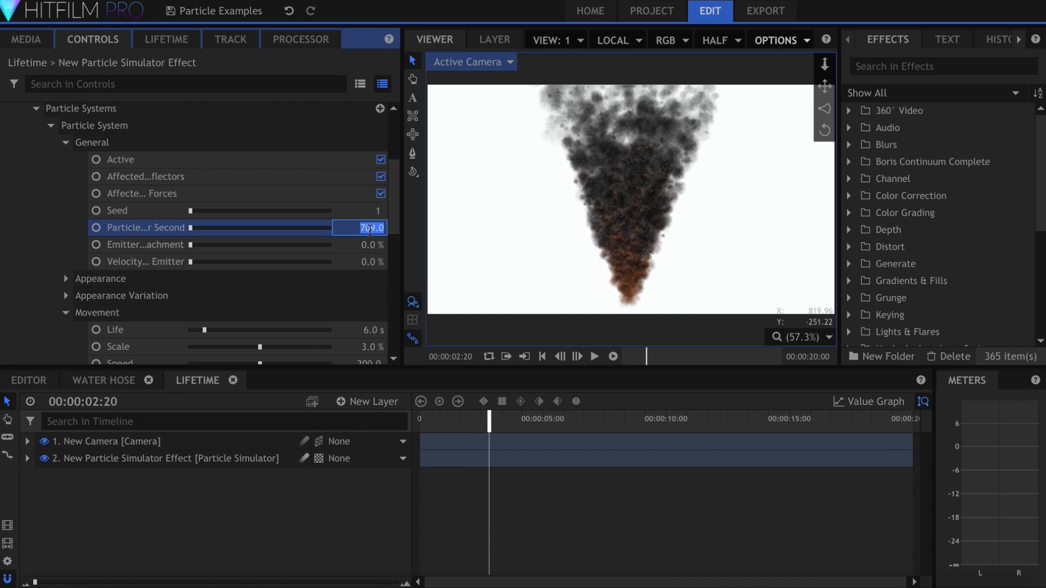
{"action": "key", "text": "Return"}
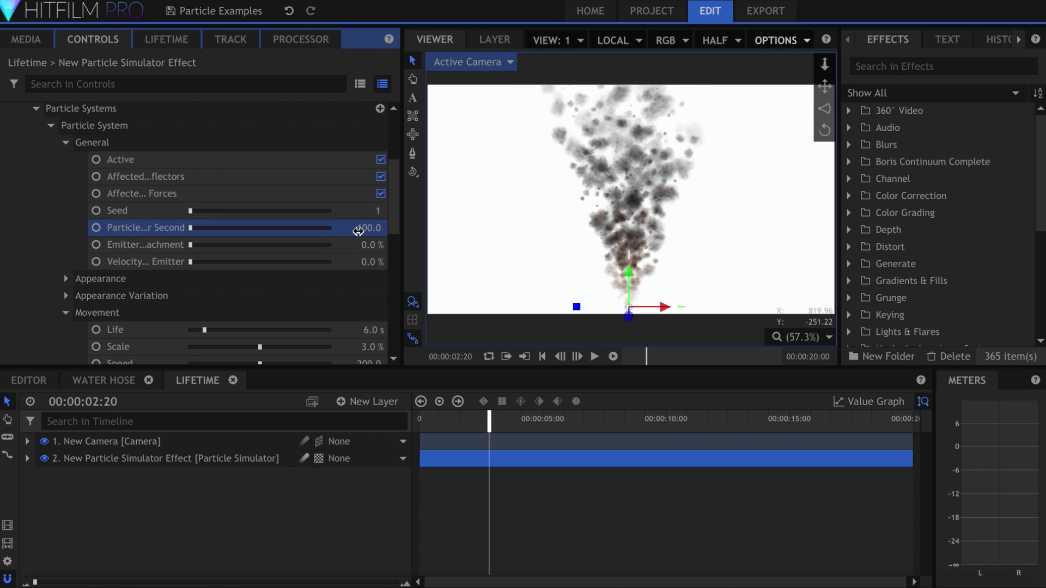
{"action": "left_click_drag", "start_coordinate": [370, 346], "coordinate": [399, 347]}
{"action": "left_click", "coordinate": [361, 475]}
{"action": "key", "text": "space"}
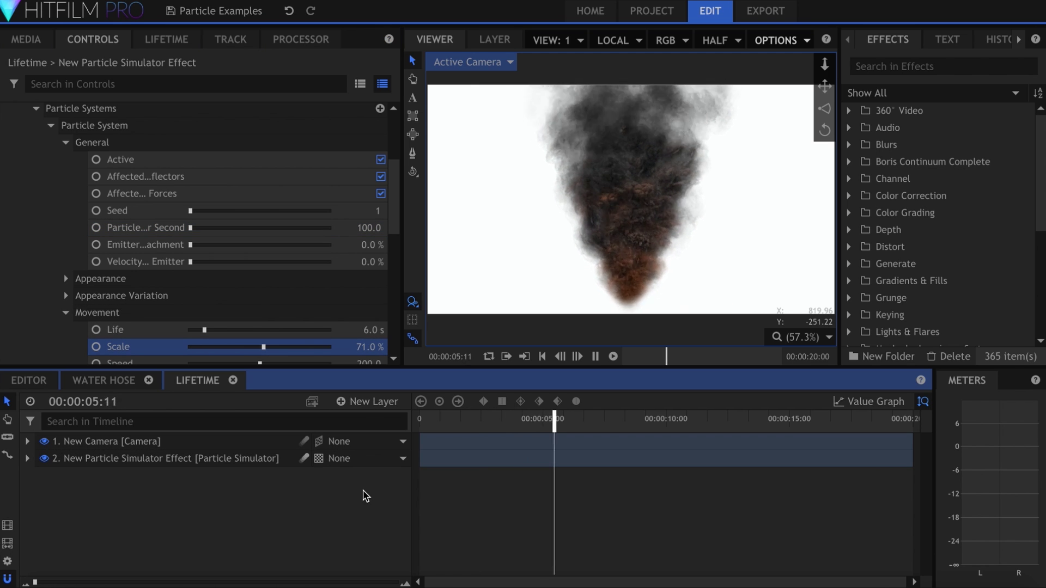
Make Lifetime colour a Gradient and set its new starting stop to orange
{"action": "left_click", "coordinate": [221, 267]}
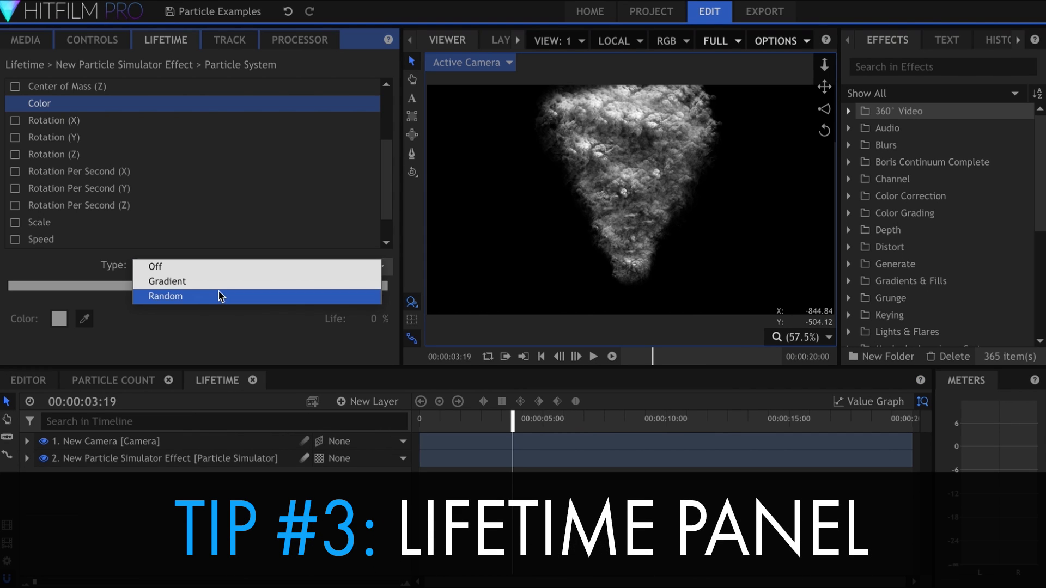
{"action": "left_click", "coordinate": [218, 280]}
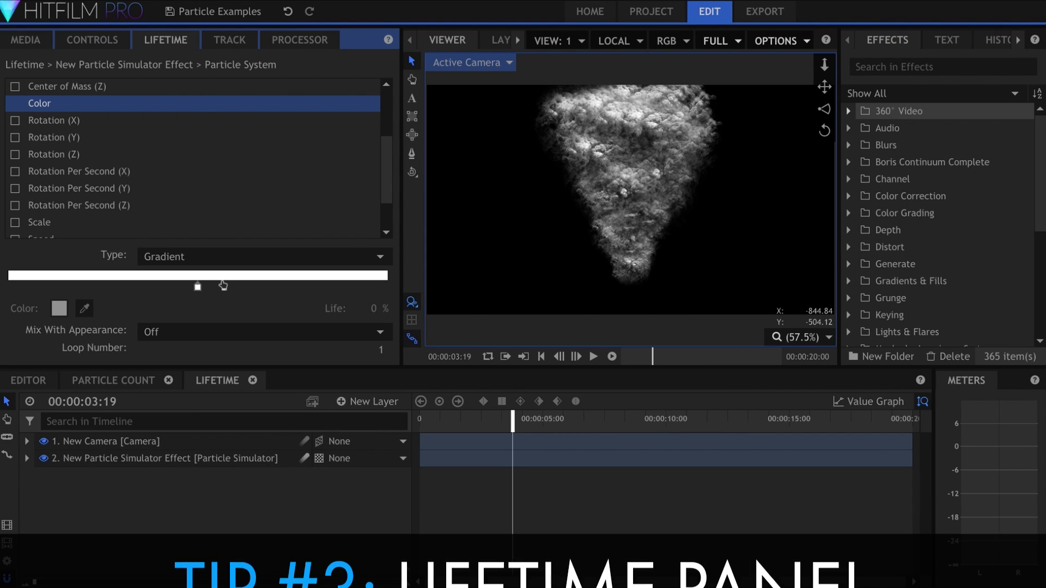
{"action": "left_click_drag", "start_coordinate": [174, 289], "coordinate": [8, 288]}
{"action": "double_click", "coordinate": [9, 288]}
{"action": "left_click_drag", "start_coordinate": [301, 416], "coordinate": [240, 421]}
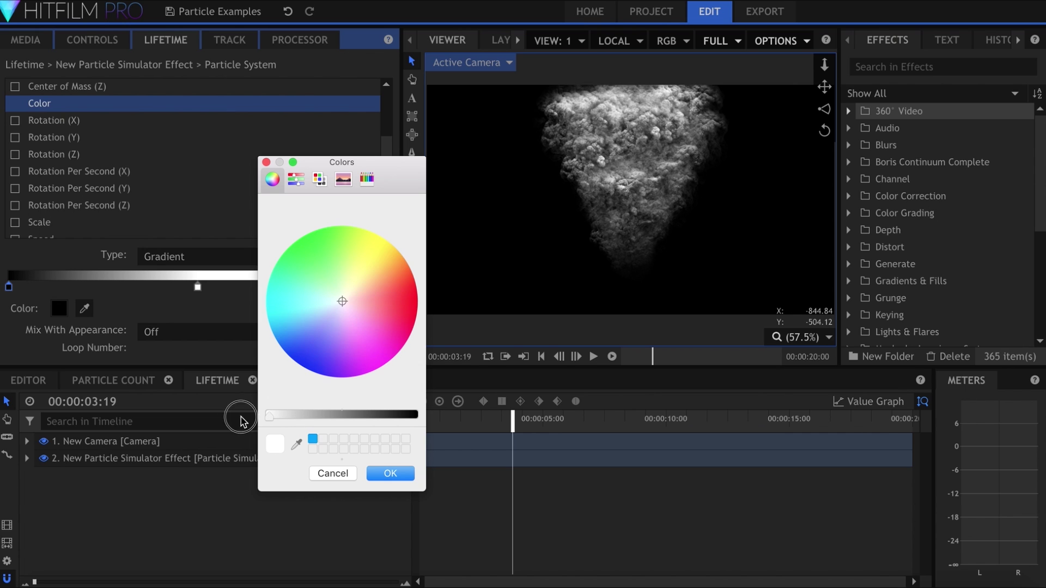
{"action": "left_click_drag", "start_coordinate": [369, 292], "coordinate": [398, 272]}
{"action": "key", "text": "Return"}
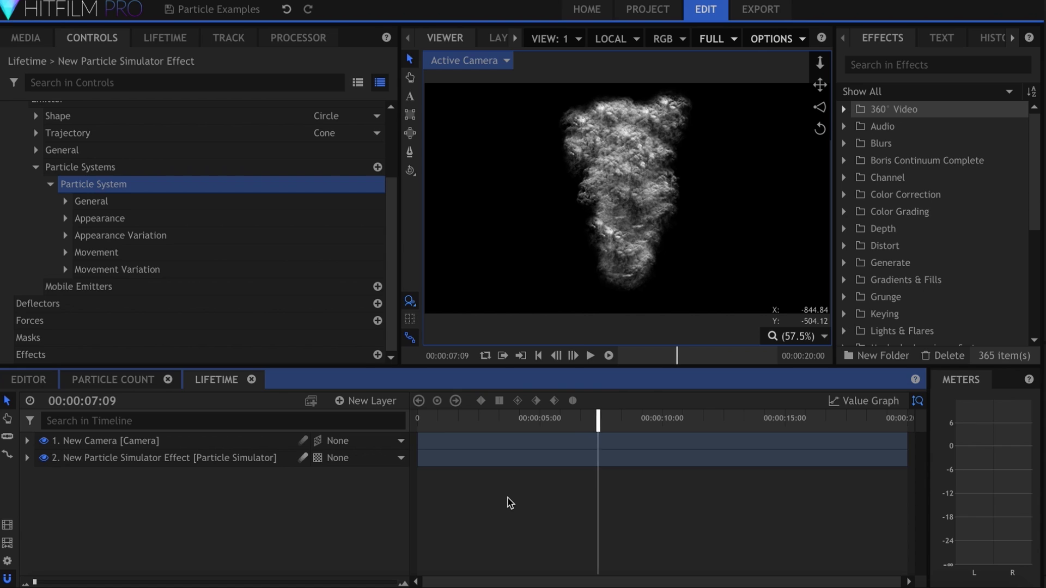
Select Particle System, show the Lifetime panel, and scroll its properties down to Scale
{"action": "key", "text": "Home"}
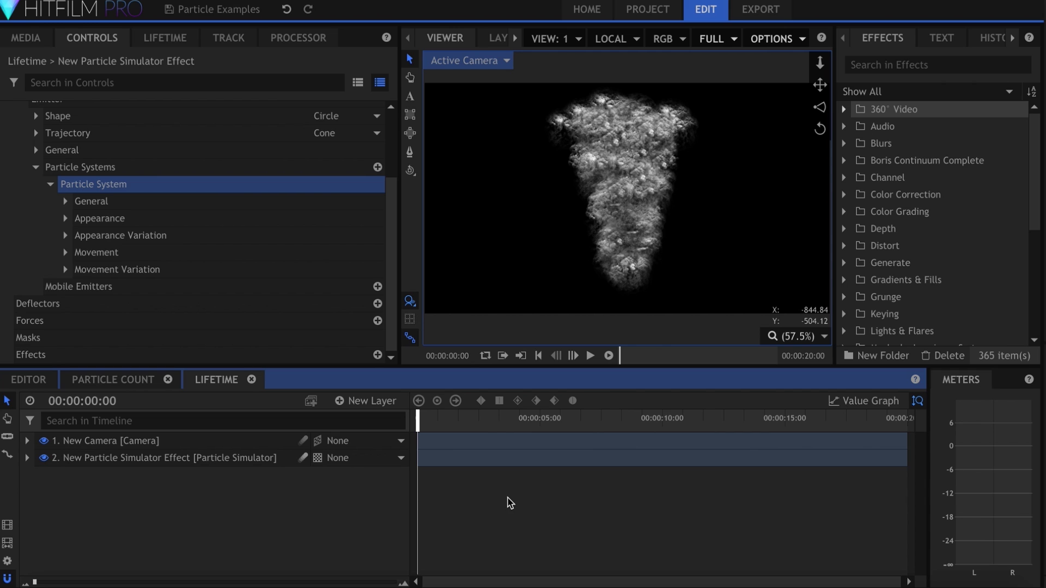
{"action": "left_click", "coordinate": [119, 189]}
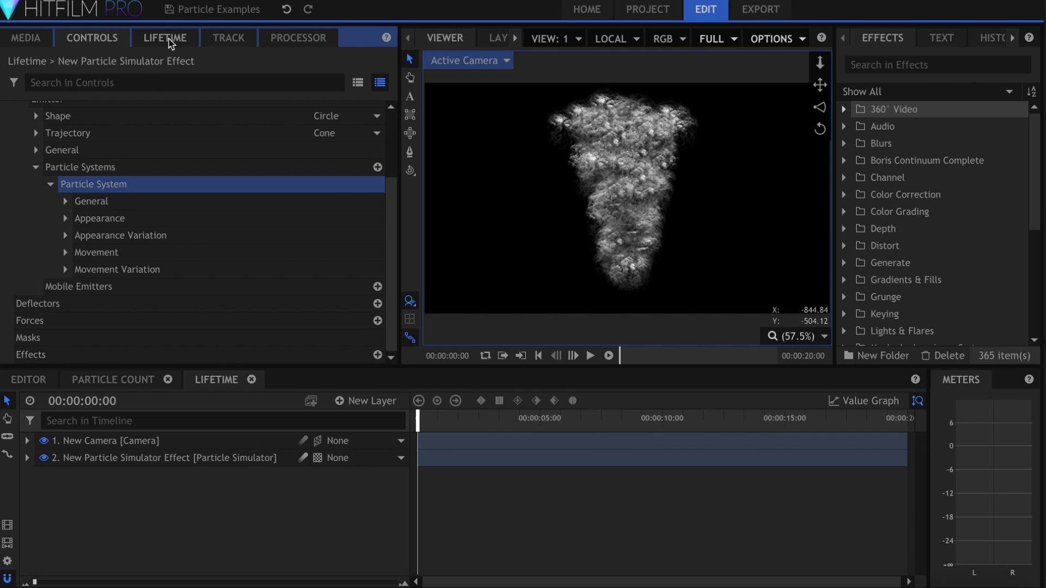
{"action": "left_click", "coordinate": [169, 41]}
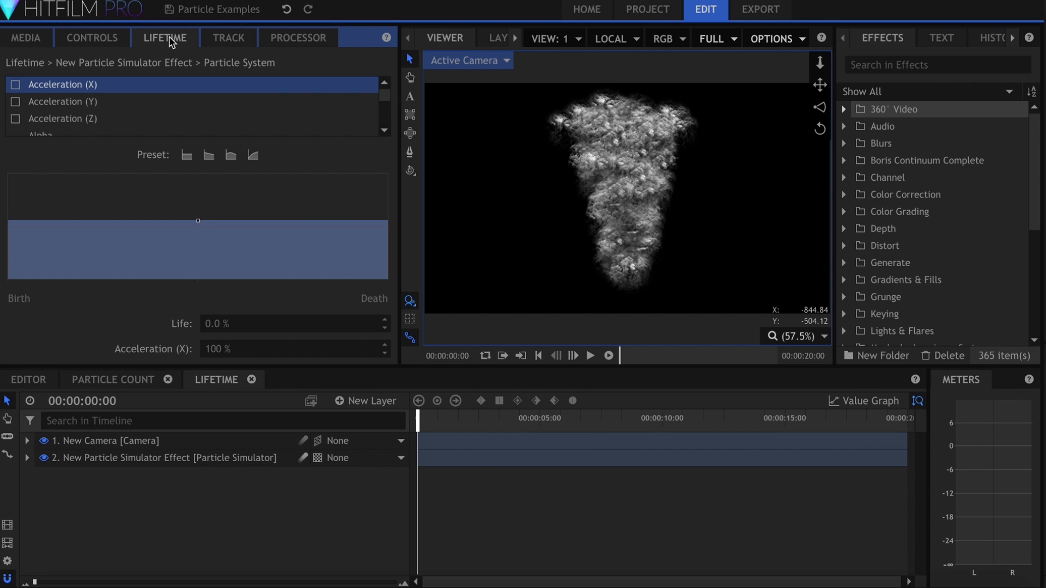
{"action": "left_click", "coordinate": [172, 0]}
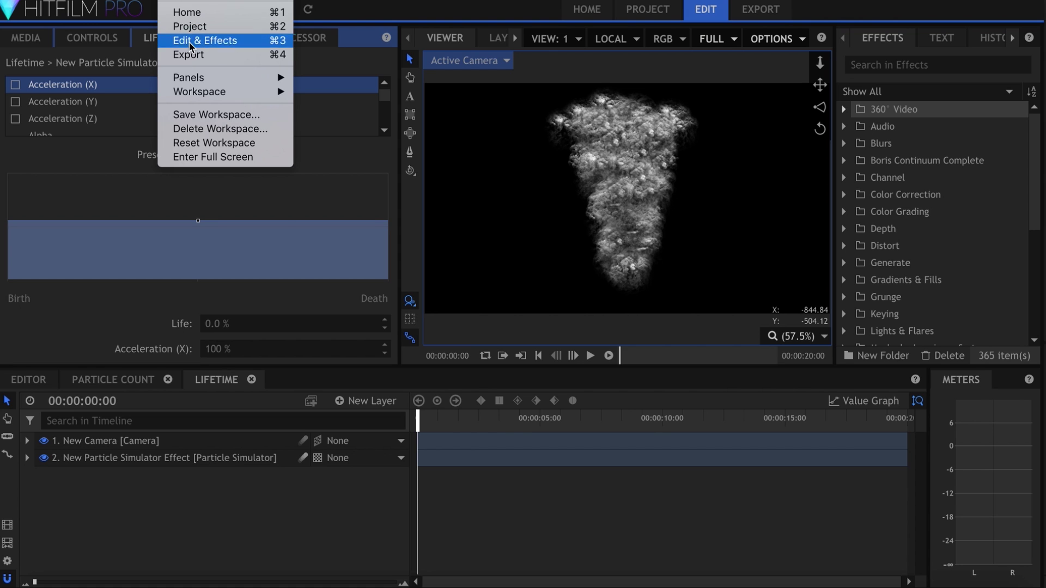
{"action": "mouse_move", "coordinate": [196, 80]}
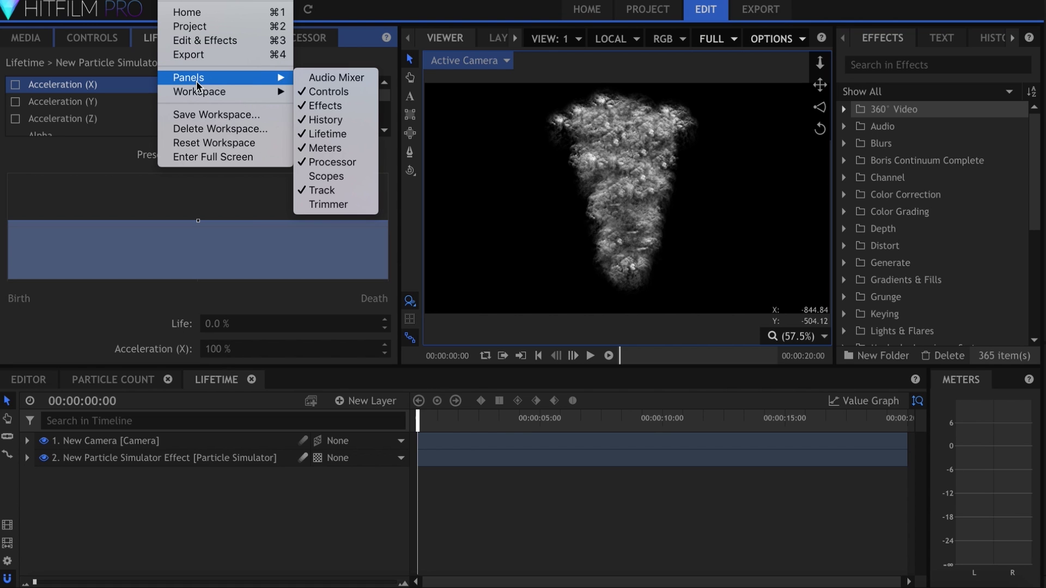
{"action": "left_click", "coordinate": [354, 134]}
{"action": "left_click", "coordinate": [93, 163]}
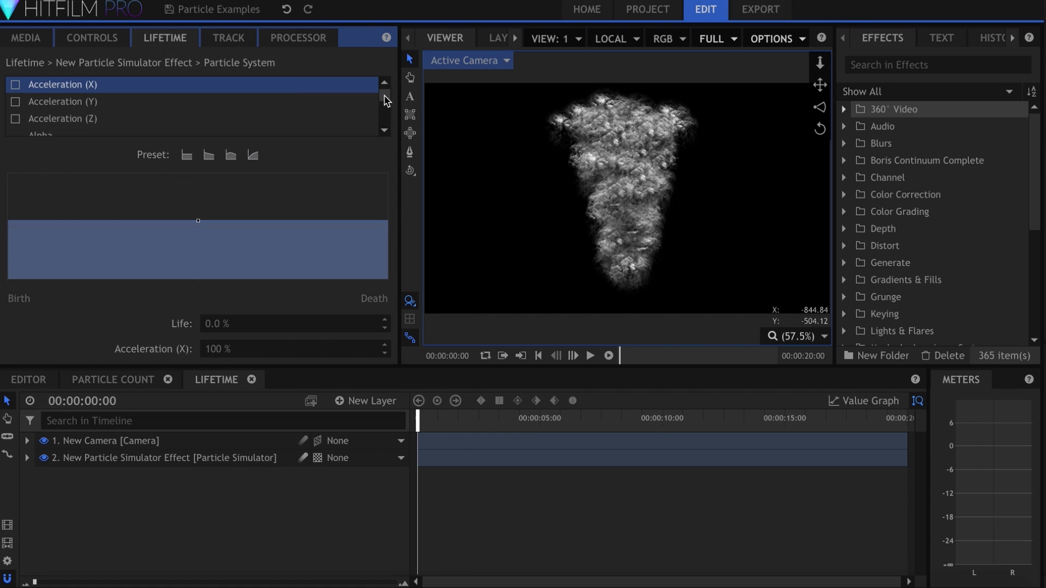
{"action": "left_click_drag", "start_coordinate": [385, 100], "coordinate": [386, 112]}
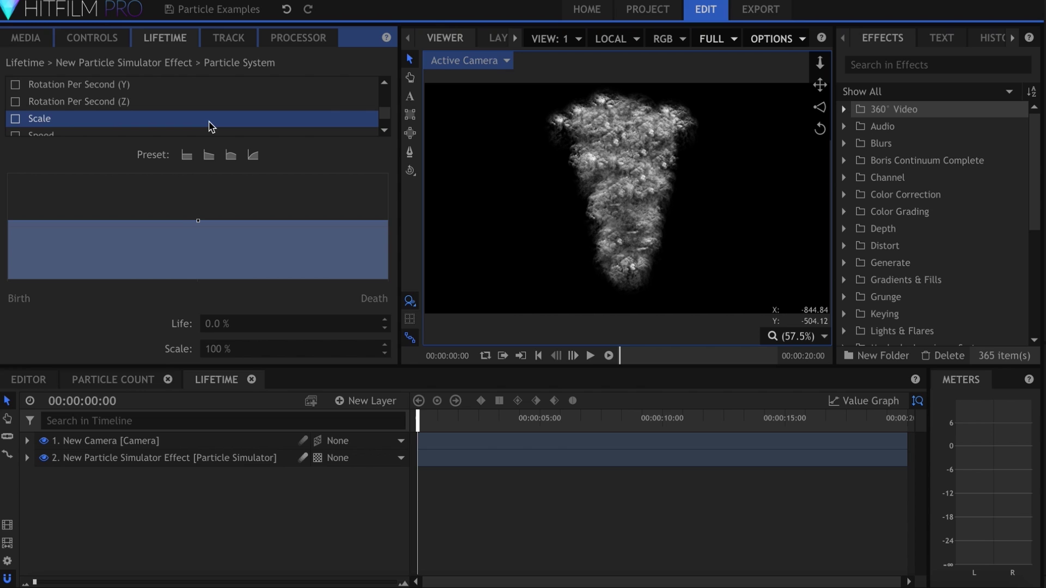
Select Scale over lifetime, trying out bent curve points and deleting them again
{"action": "left_click", "coordinate": [186, 157]}
{"action": "left_click_drag", "start_coordinate": [141, 222], "coordinate": [162, 239]}
{"action": "key", "text": "Delete"}
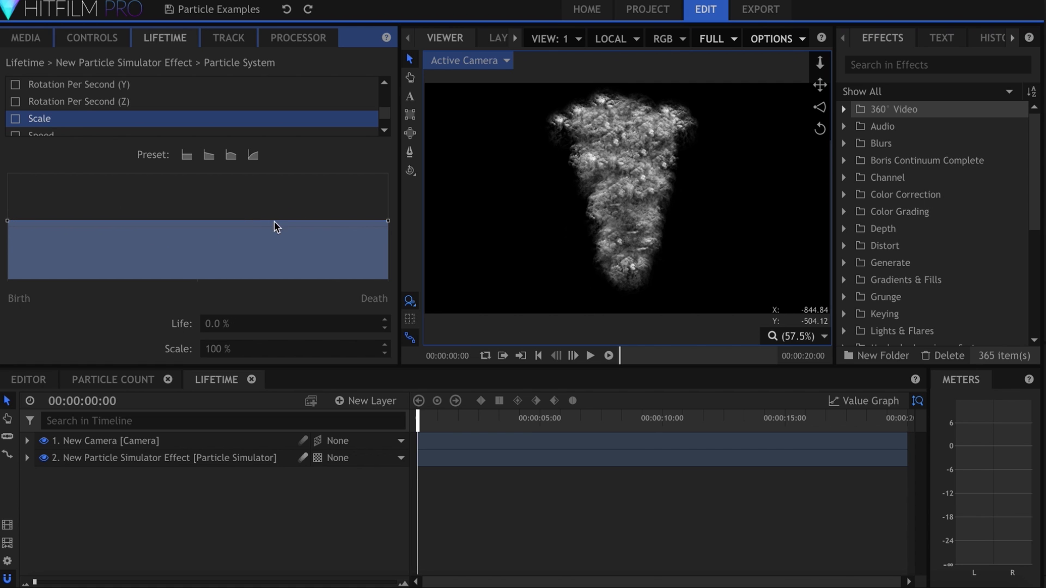
{"action": "left_click_drag", "start_coordinate": [274, 221], "coordinate": [290, 199]}
{"action": "key", "text": "Delete"}
Set the end-of-life Scale to 200% and preview the broadening plume
{"action": "left_click", "coordinate": [240, 348]}
{"action": "type", "text": "60"}
{"action": "key", "text": "Return"}
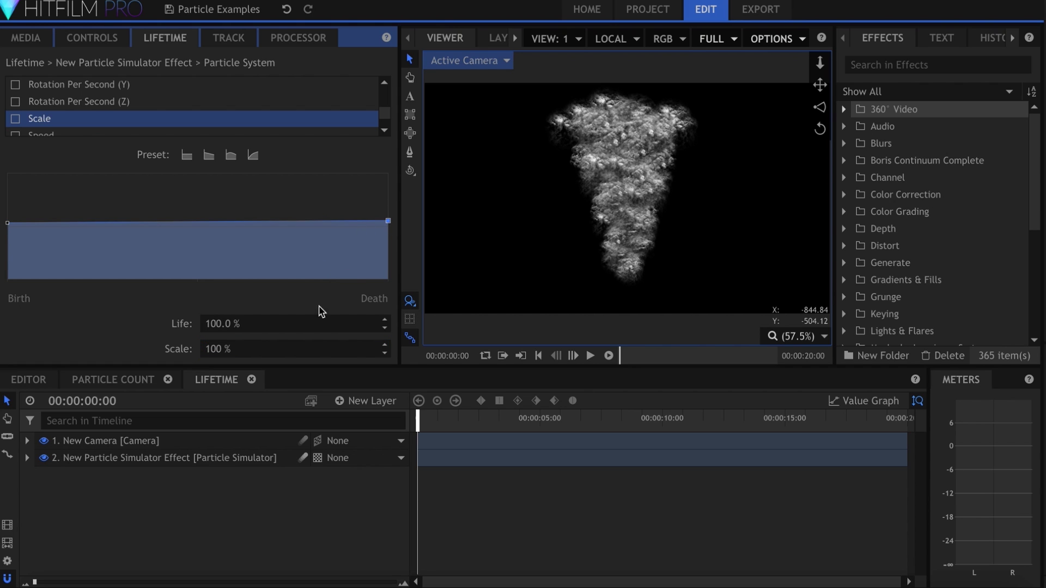
{"action": "type", "text": "0"}
{"action": "key", "text": "Return"}
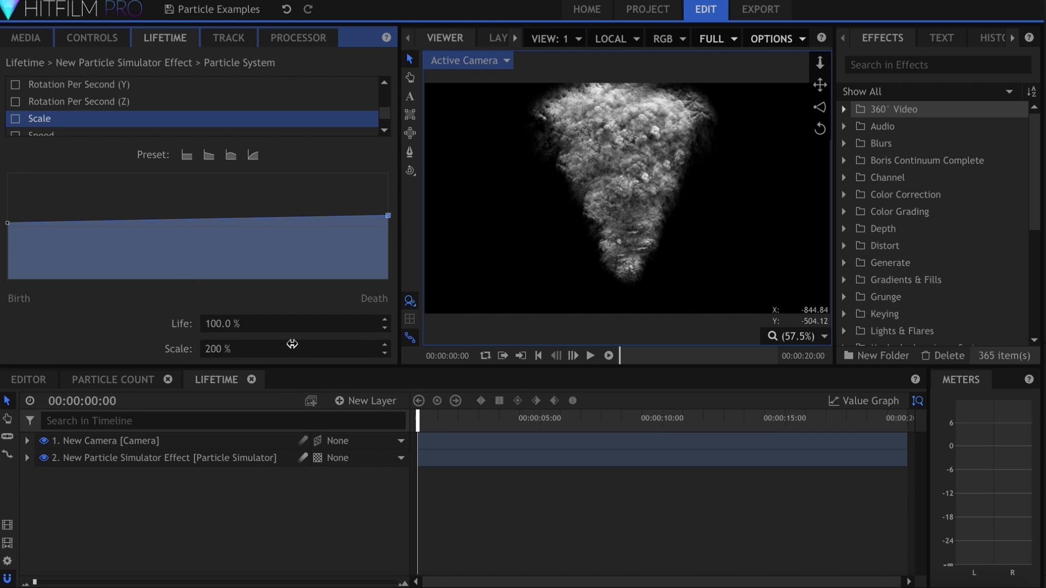
{"action": "left_click", "coordinate": [502, 512]}
{"action": "key", "text": "space"}
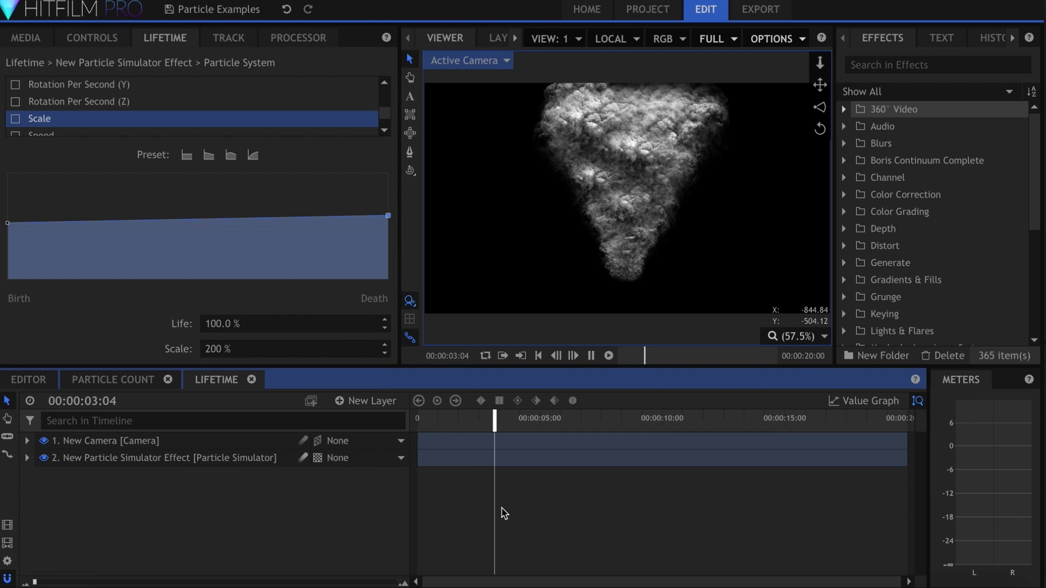
{"action": "key", "text": "space"}
Make Lifetime colour a Gradient with an orange stop at birth
{"action": "mouse_move", "coordinate": [384, 113]}
{"action": "left_mouse_down"}
{"action": "mouse_move", "coordinate": [386, 100]}
{"action": "mouse_move", "coordinate": [388, 109]}
{"action": "left_mouse_up"}
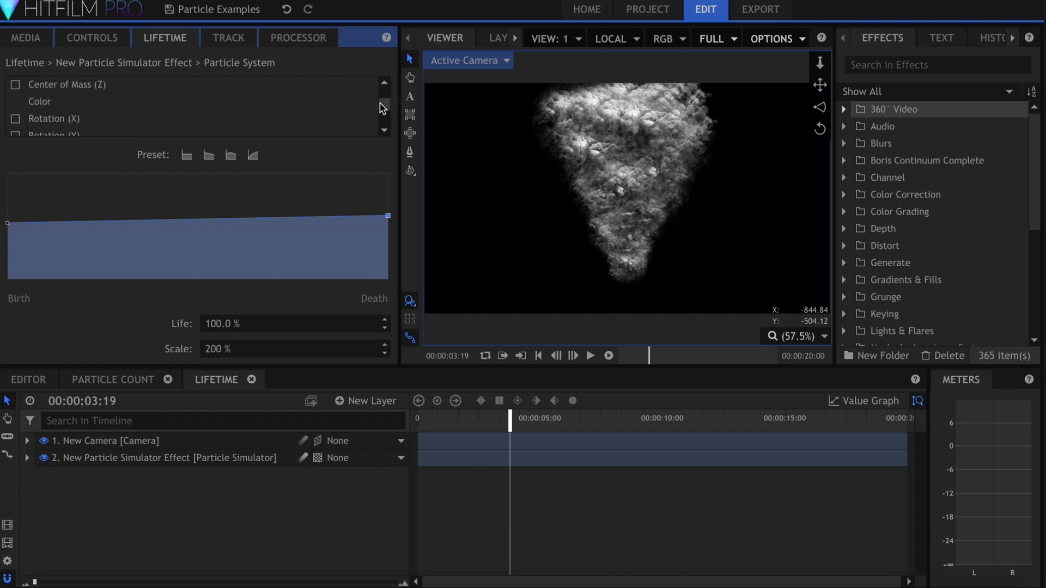
{"action": "left_click", "coordinate": [362, 102]}
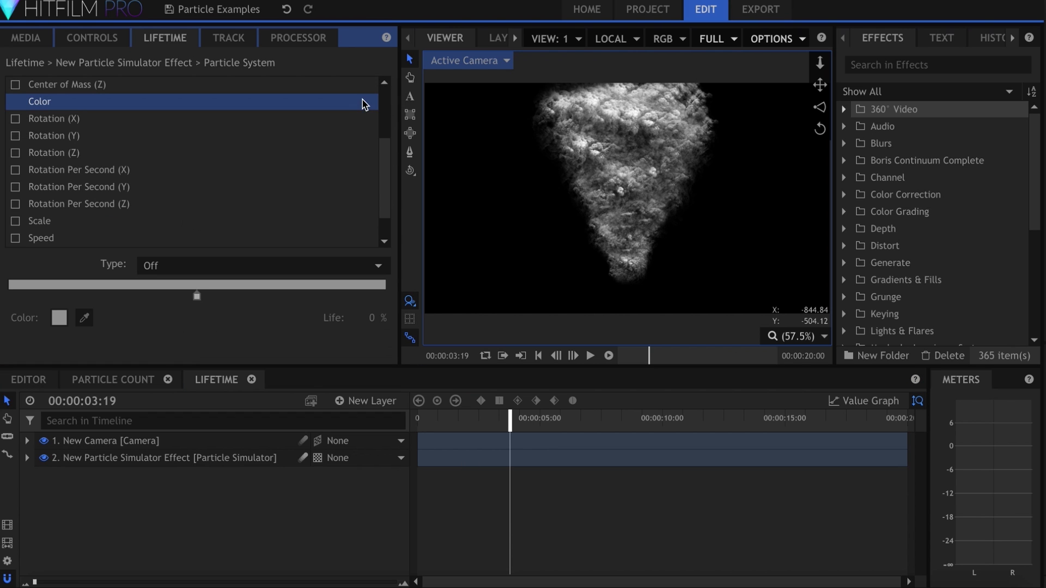
{"action": "left_click", "coordinate": [225, 272]}
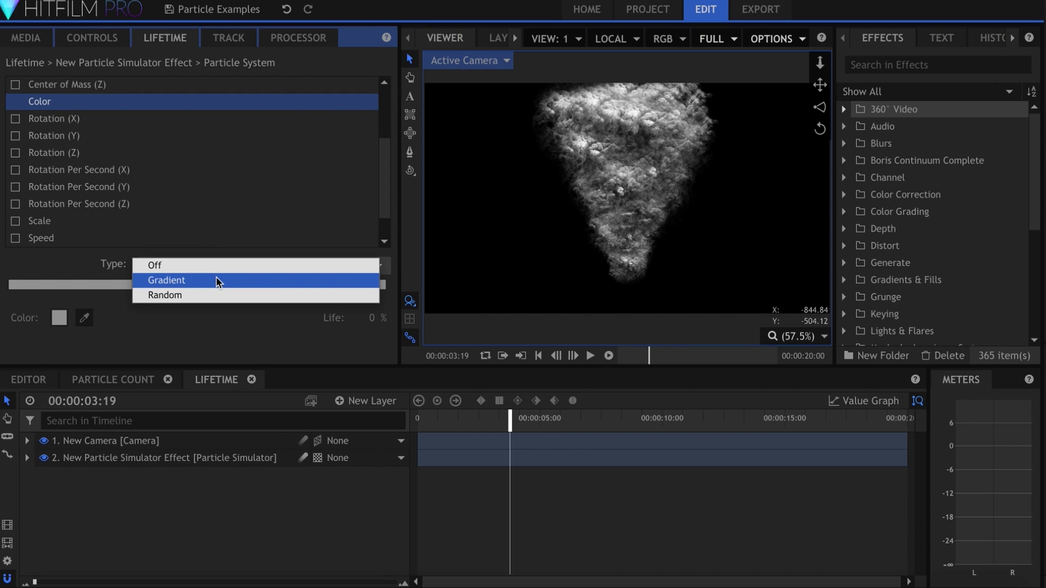
{"action": "left_click", "coordinate": [217, 278]}
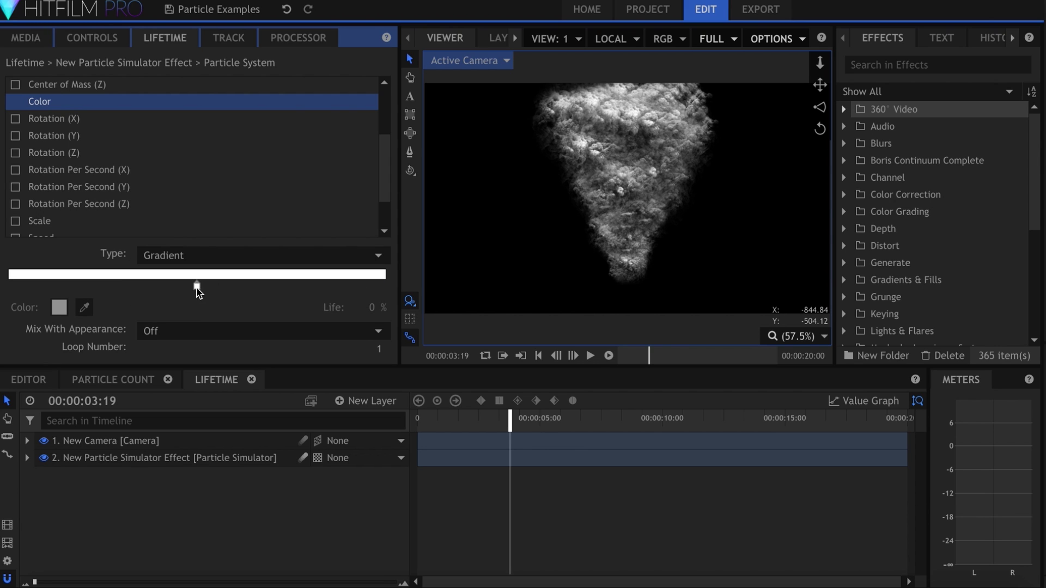
{"action": "left_click_drag", "start_coordinate": [150, 289], "coordinate": [34, 293]}
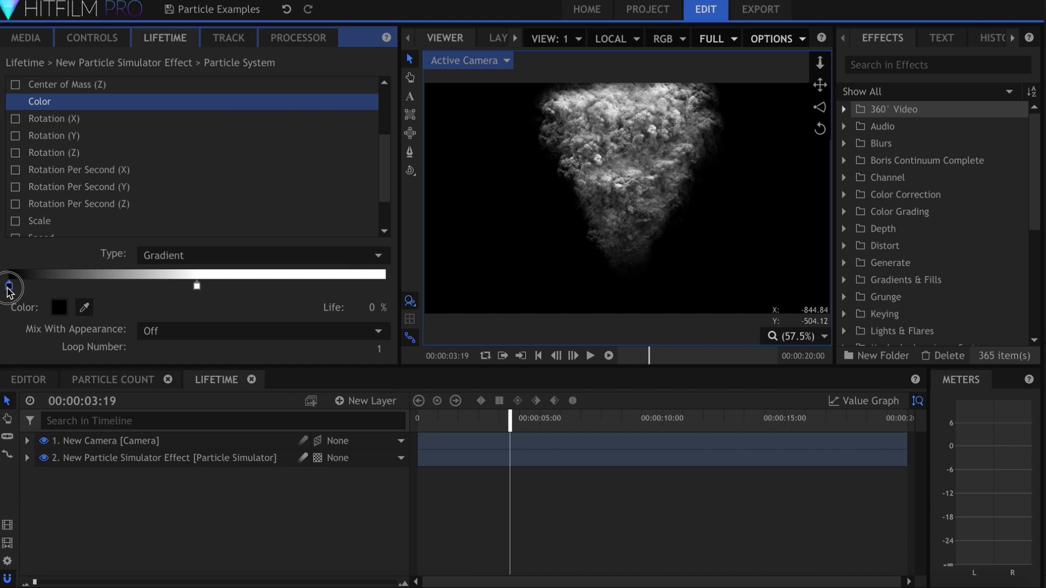
{"action": "double_click", "coordinate": [8, 285]}
{"action": "left_click_drag", "start_coordinate": [299, 416], "coordinate": [266, 415]}
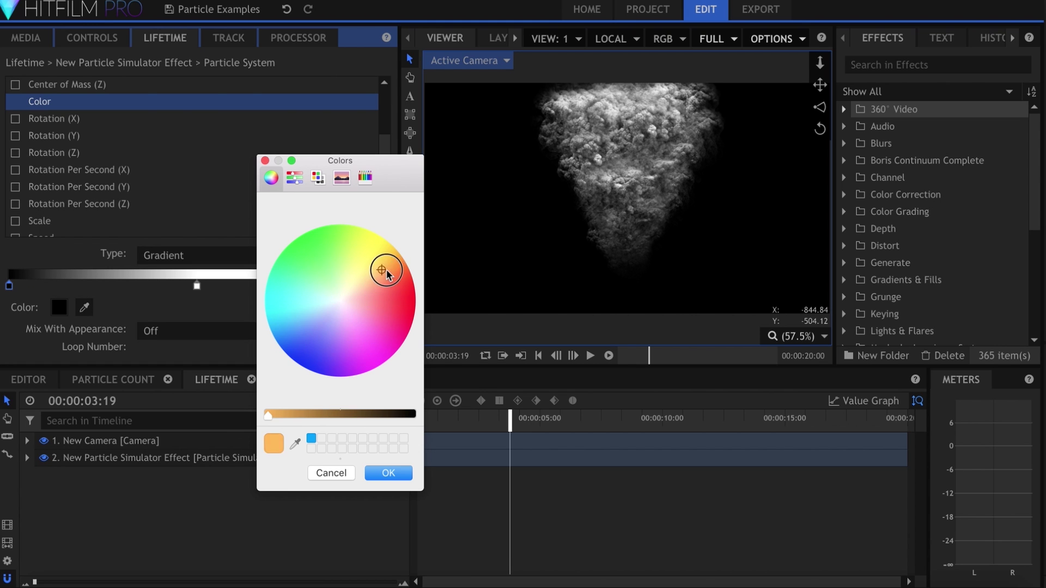
{"action": "key", "text": "Return"}
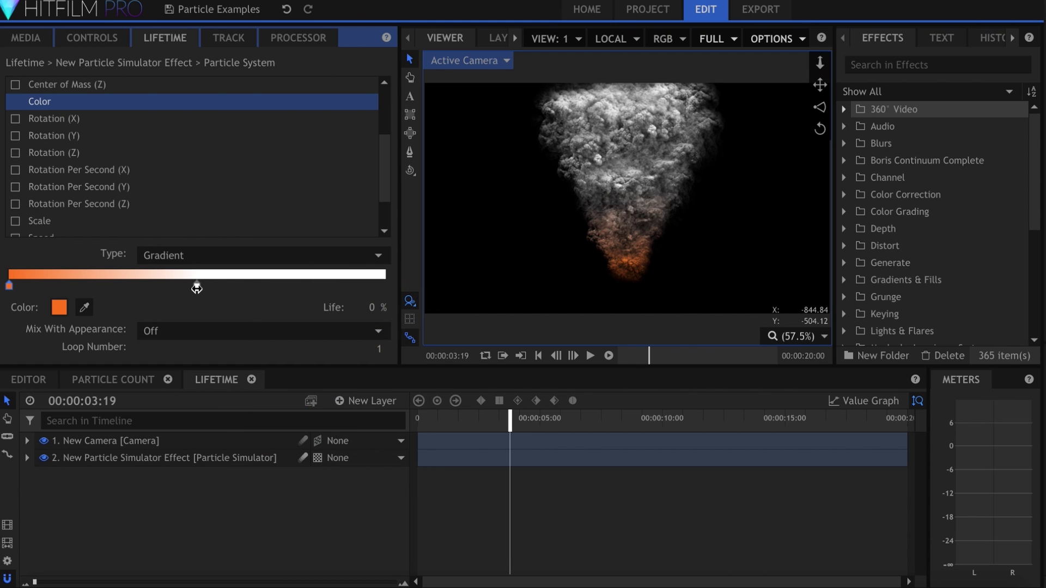
Replace the white gradient stop with a grey mid-life stop
{"action": "left_click_drag", "start_coordinate": [197, 289], "coordinate": [202, 295]}
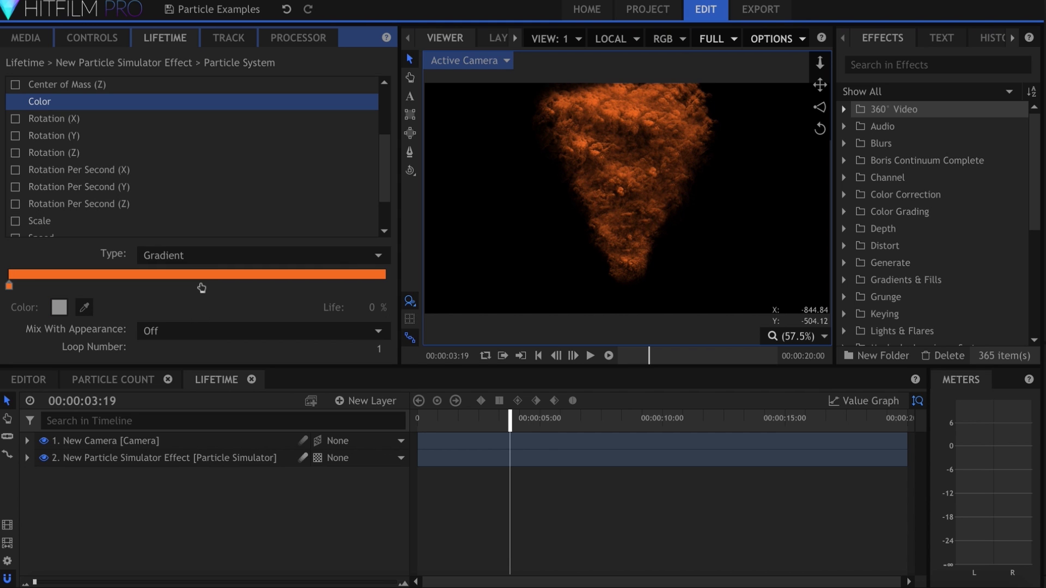
{"action": "left_click", "coordinate": [201, 286]}
{"action": "double_click", "coordinate": [201, 287]}
{"action": "left_click_drag", "start_coordinate": [364, 415], "coordinate": [338, 419]}
{"action": "key", "text": "Return"}
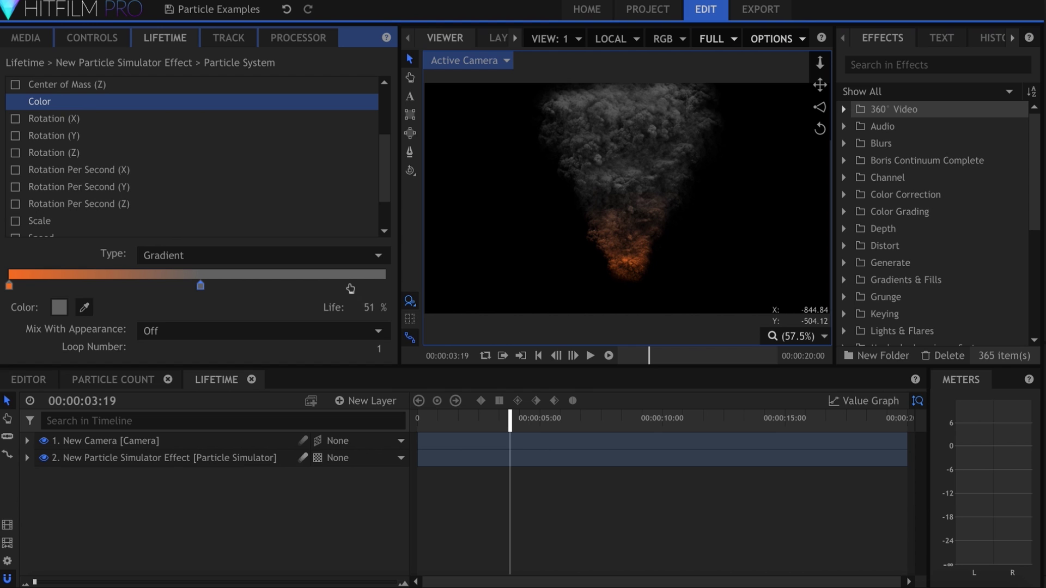
Set the end-of-life stop to black and move the grey stop to 38%
{"action": "double_click", "coordinate": [383, 287]}
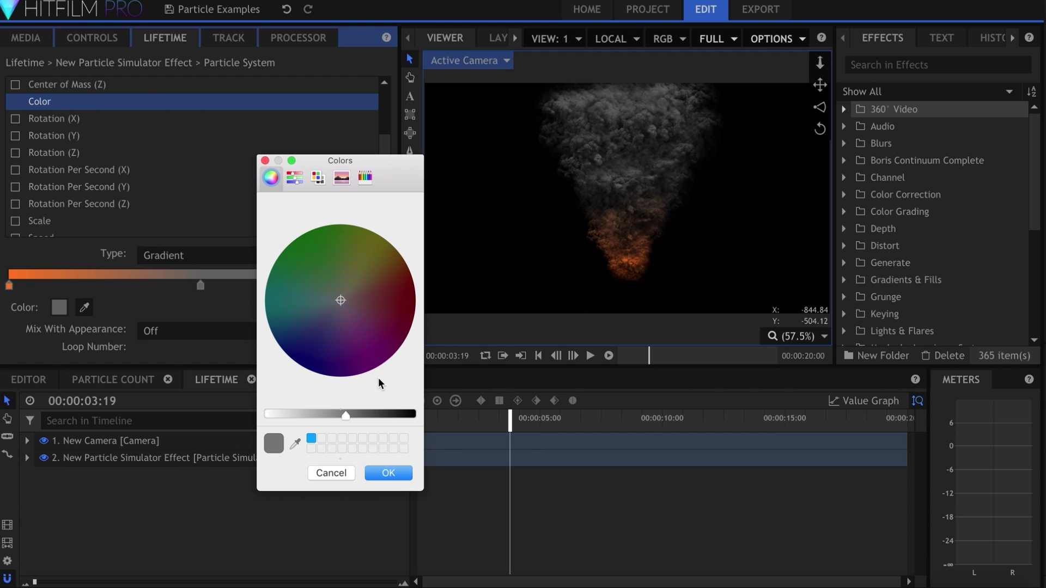
{"action": "left_click_drag", "start_coordinate": [391, 417], "coordinate": [470, 423]}
{"action": "key", "text": "Return"}
{"action": "left_click", "coordinate": [202, 288]}
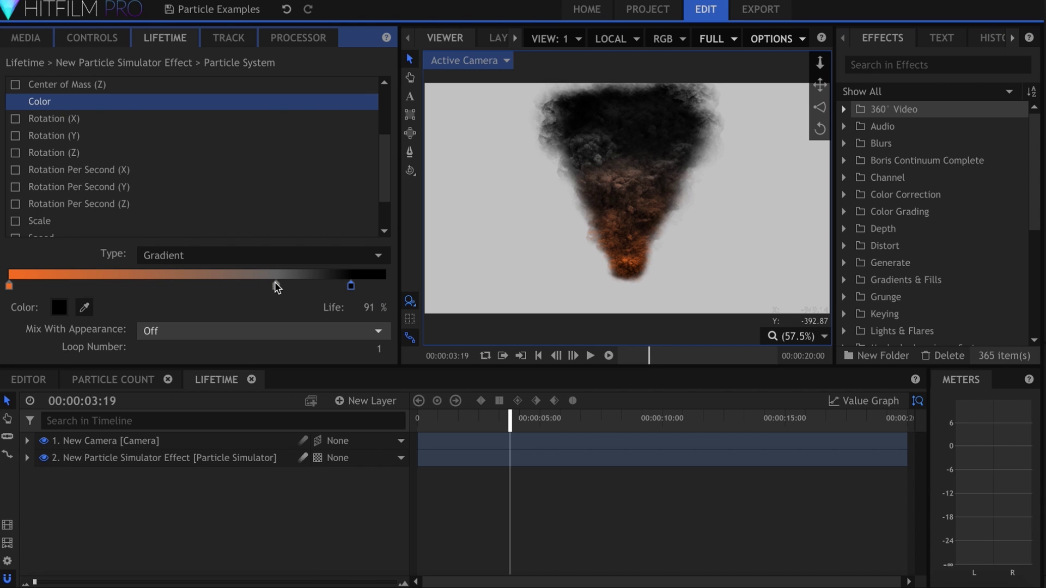
{"action": "left_click_drag", "start_coordinate": [276, 286], "coordinate": [153, 286]}
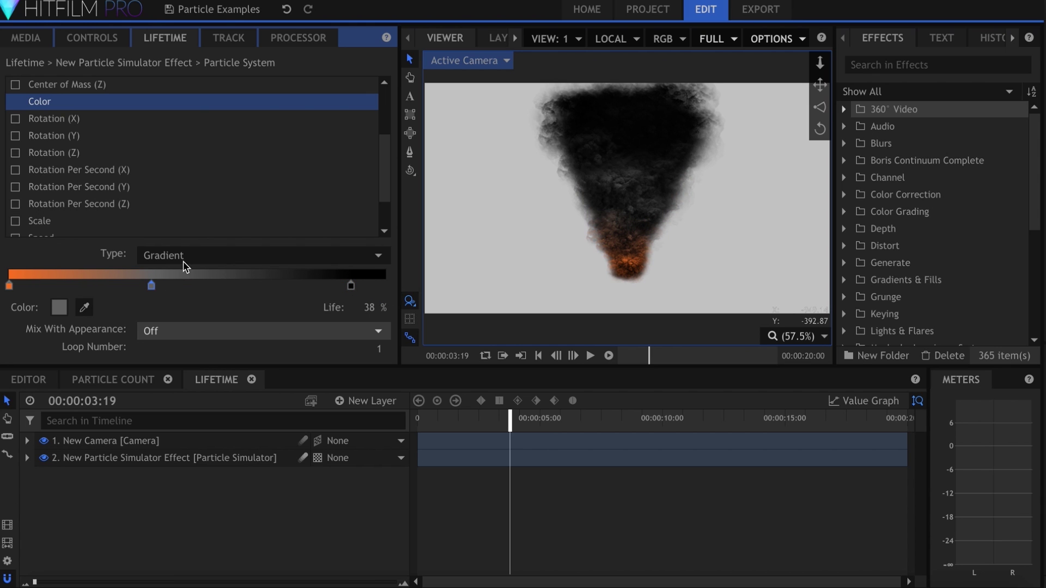
{"action": "left_click_drag", "start_coordinate": [387, 168], "coordinate": [388, 123]}
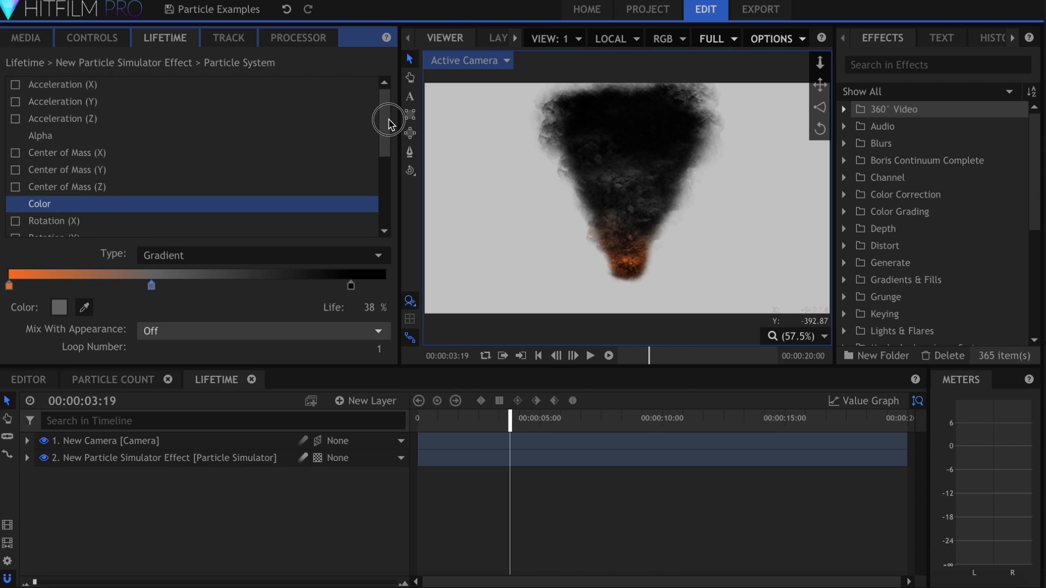
Make Lifetime alpha a Gradient, transparent at birth with an end-of-life stop, and preview
{"action": "left_click", "coordinate": [273, 138]}
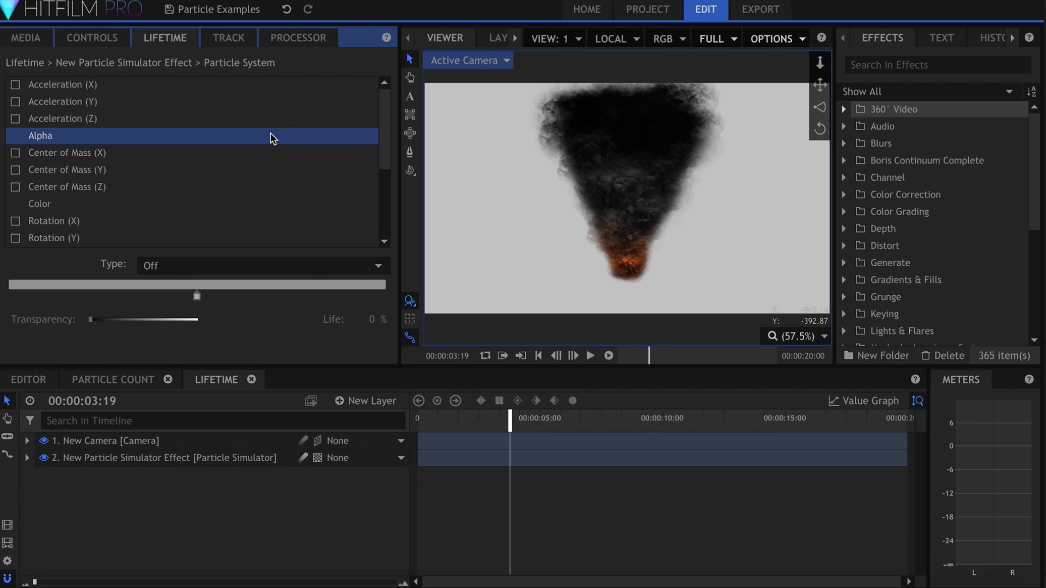
{"action": "left_click", "coordinate": [250, 265]}
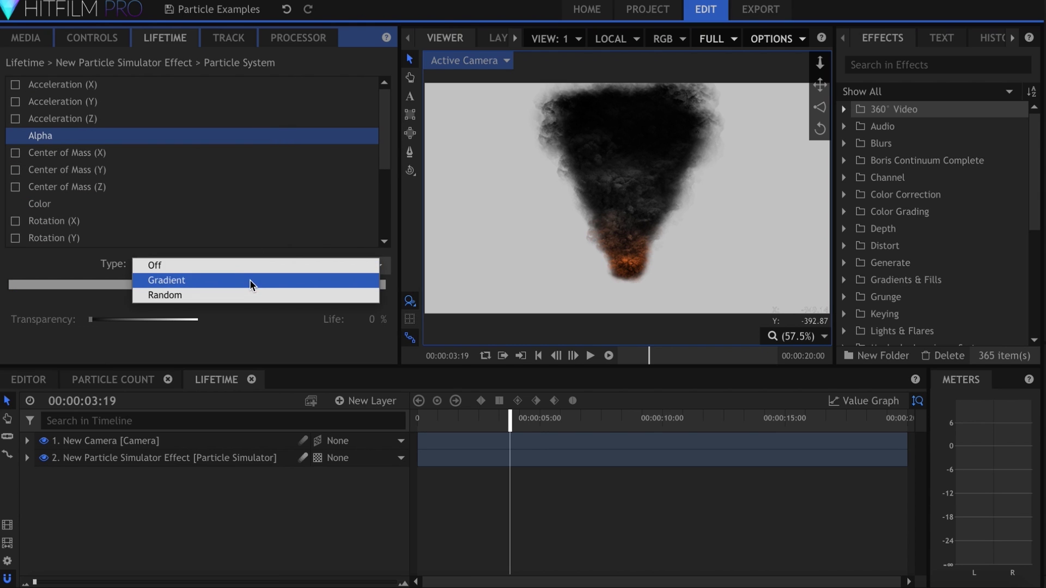
{"action": "left_click", "coordinate": [251, 280]}
{"action": "left_click_drag", "start_coordinate": [136, 285], "coordinate": [8, 284]}
{"action": "left_click_drag", "start_coordinate": [208, 283], "coordinate": [385, 284]}
{"action": "key", "text": "space"}
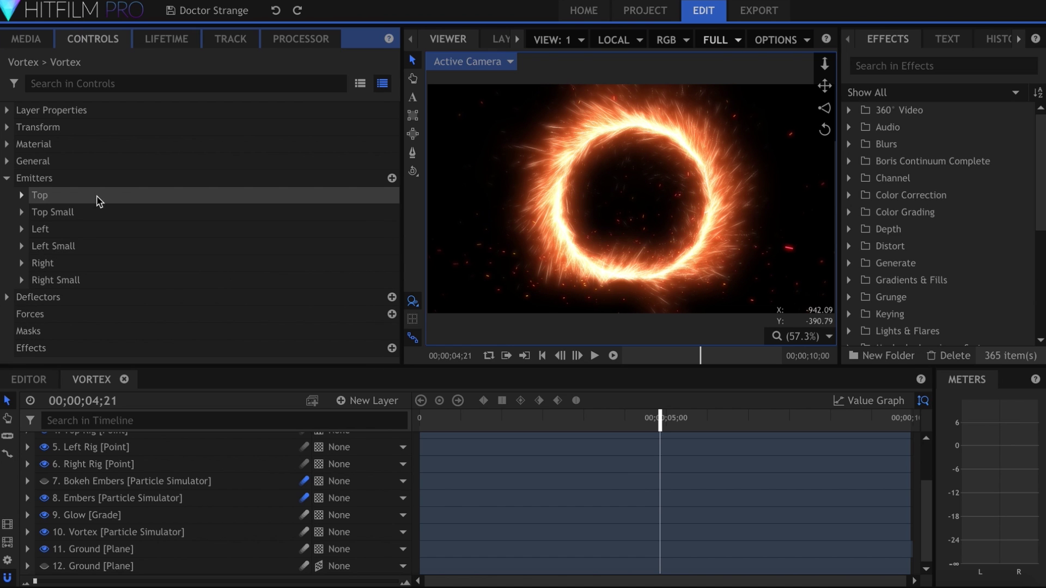
Untick Active for the Top, Top Small, Left, Left Small, Right and Right Small particle systems
{"action": "left_click", "coordinate": [243, 77]}
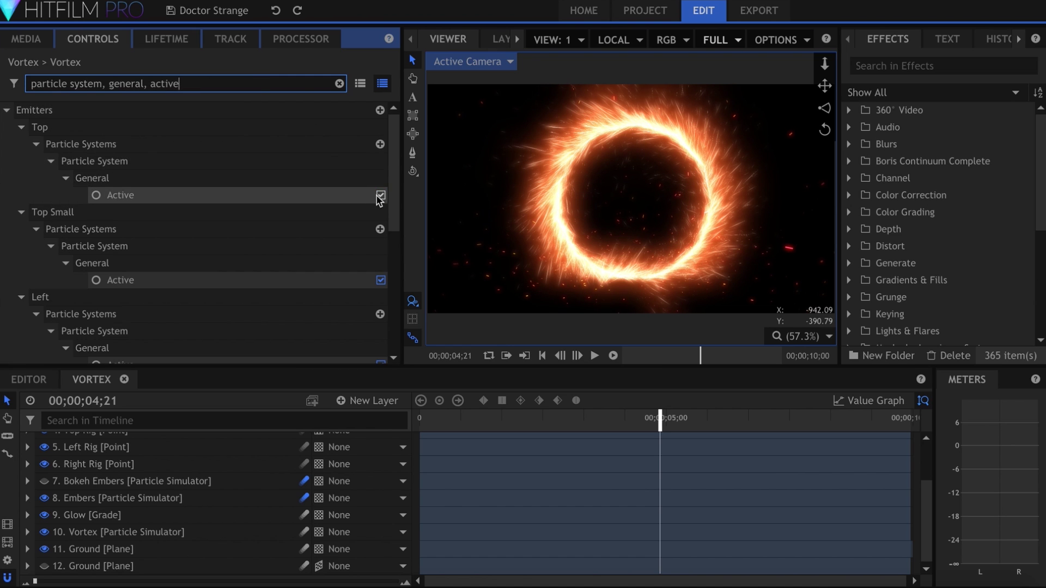
{"action": "left_click", "coordinate": [381, 195]}
{"action": "left_click", "coordinate": [380, 281]}
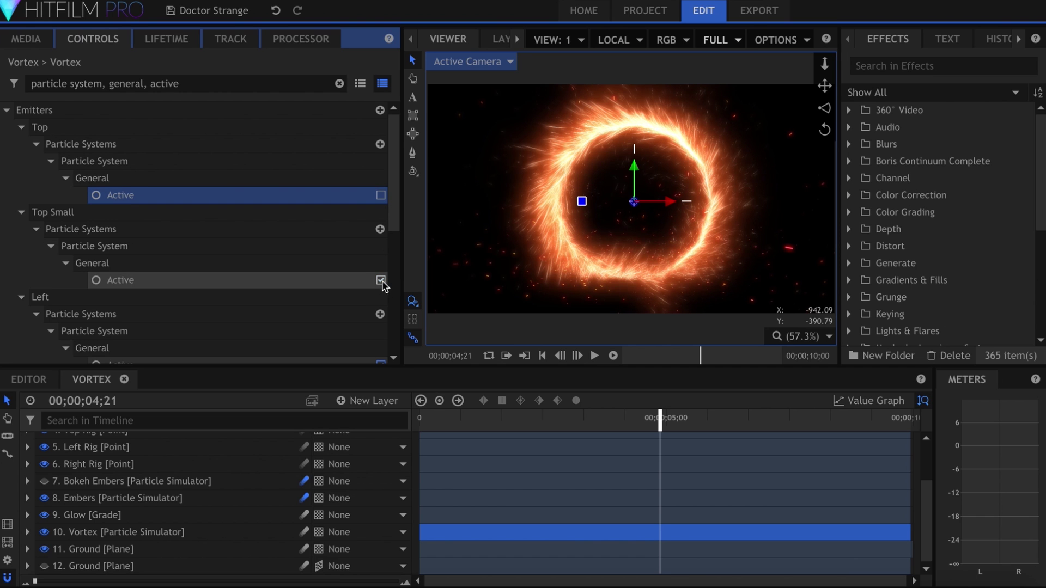
{"action": "left_click_drag", "start_coordinate": [395, 215], "coordinate": [400, 271]}
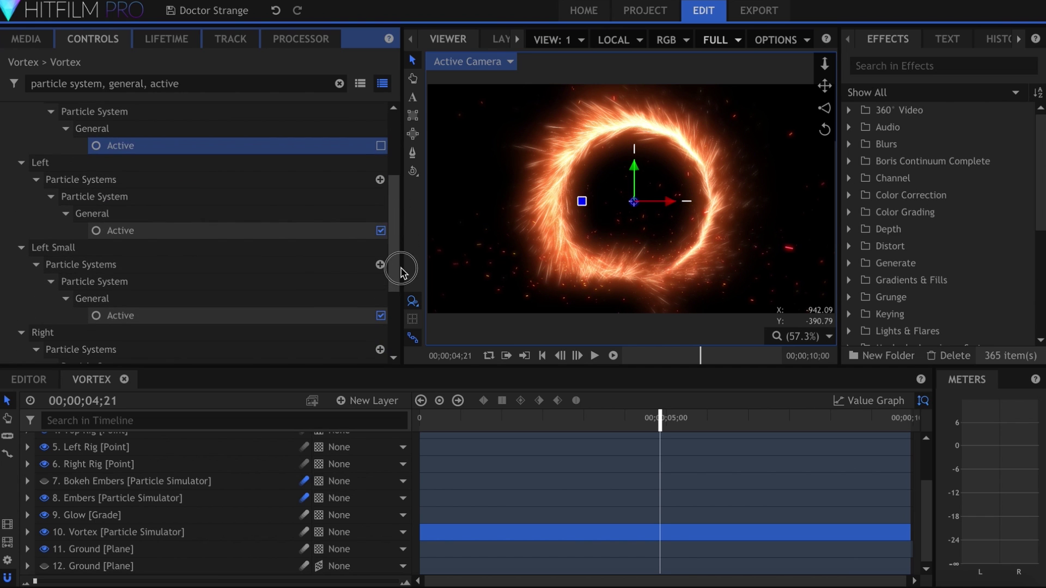
{"action": "left_click", "coordinate": [380, 230]}
{"action": "left_click", "coordinate": [381, 314]}
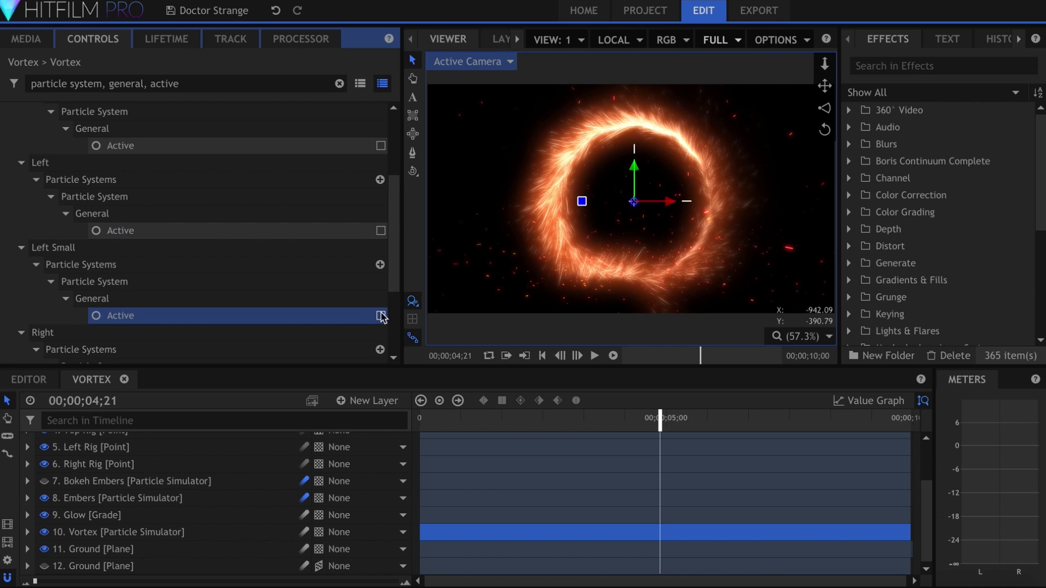
{"action": "left_click_drag", "start_coordinate": [393, 272], "coordinate": [389, 327]}
{"action": "left_click", "coordinate": [381, 274]}
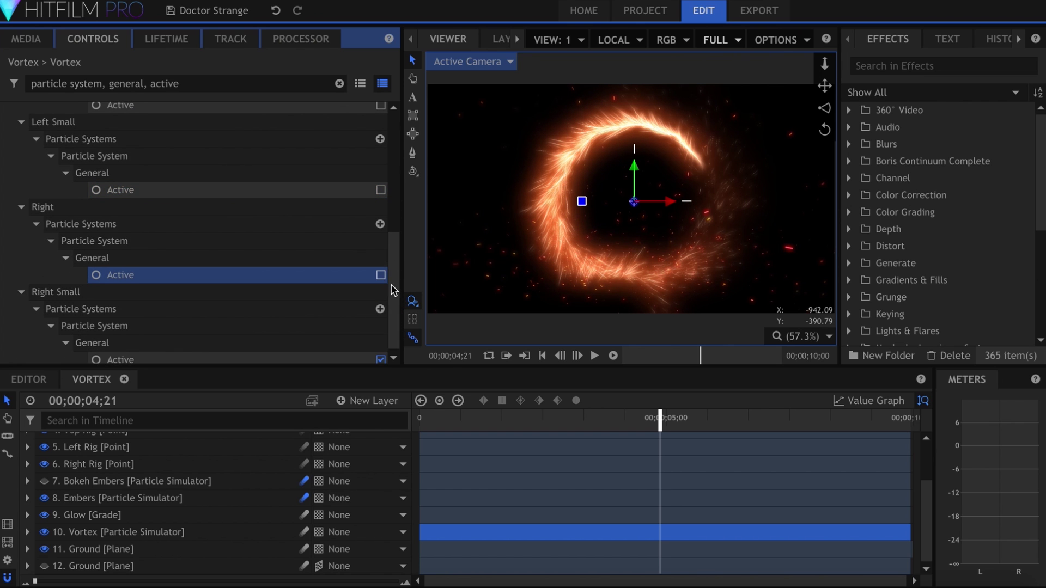
{"action": "left_click", "coordinate": [380, 356]}
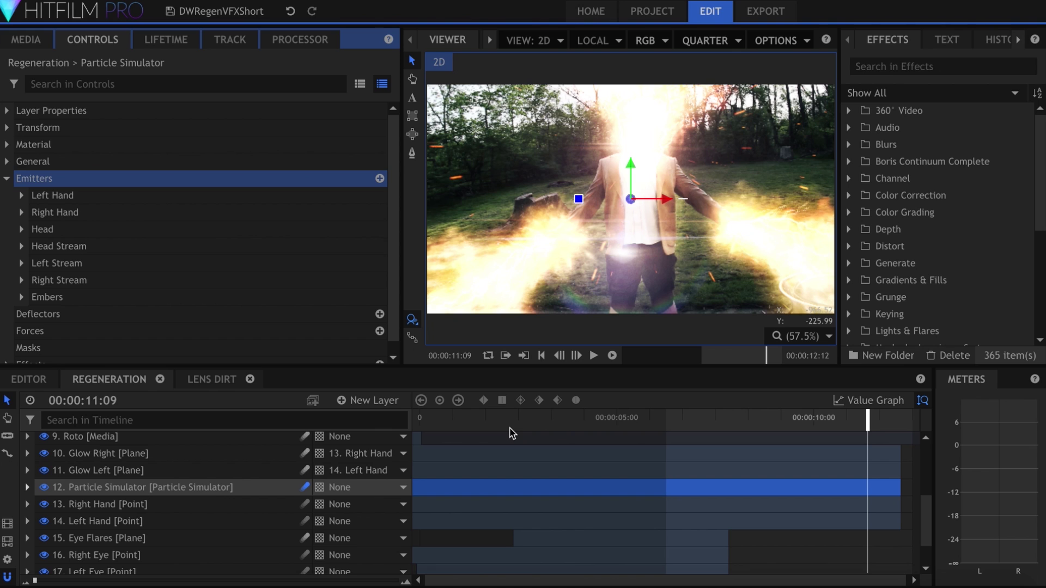
Inspect the Left Hand emitter's Smoke, Sparkle and Plasma particle systems and filter controls by 'active'
{"action": "left_click", "coordinate": [60, 196]}
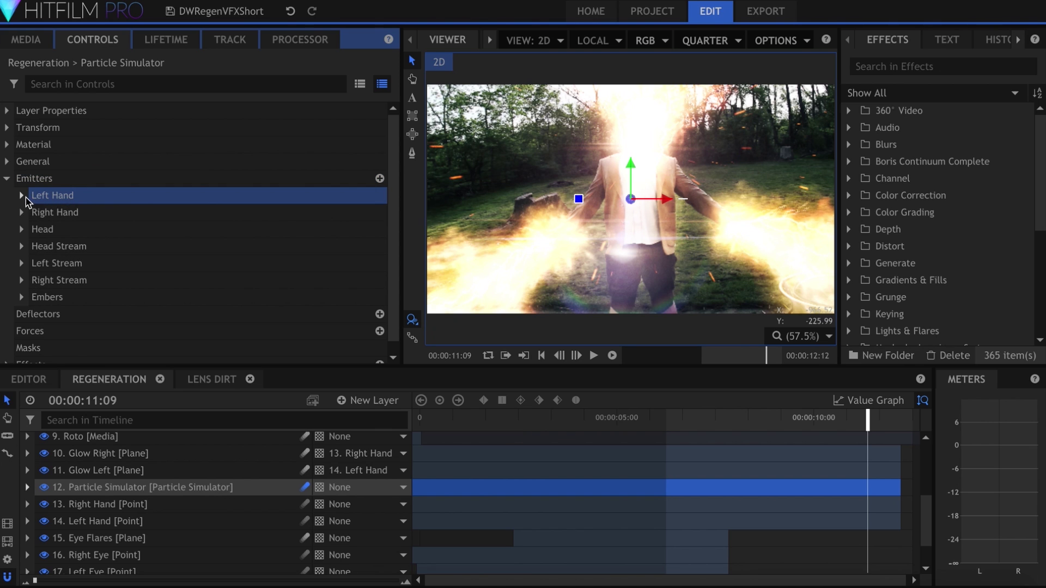
{"action": "left_click", "coordinate": [21, 195]}
{"action": "left_click", "coordinate": [35, 263]}
{"action": "left_click", "coordinate": [114, 280]}
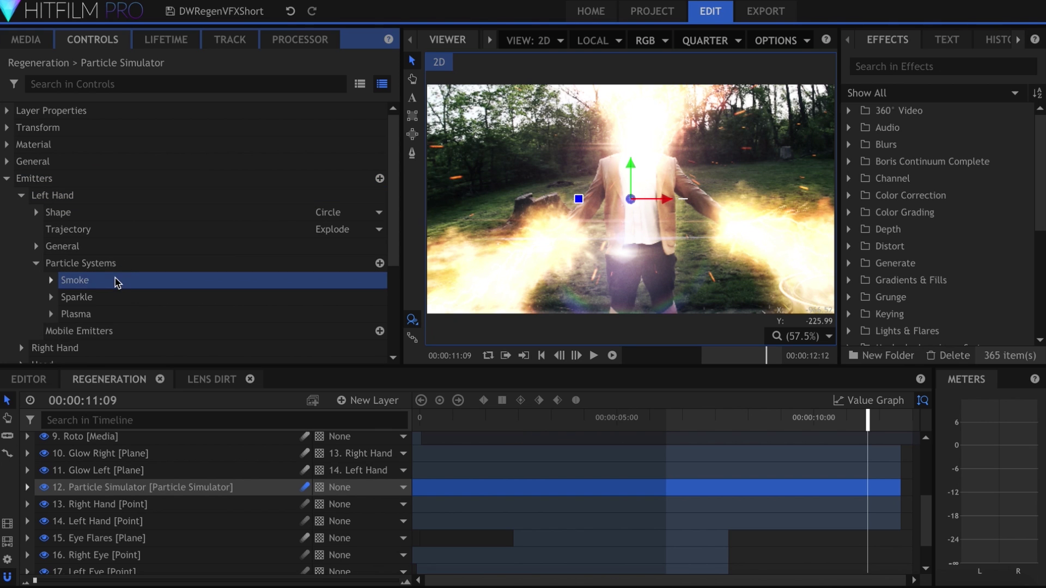
{"action": "left_click", "coordinate": [76, 297]}
{"action": "left_click", "coordinate": [76, 314]}
{"action": "left_click", "coordinate": [163, 84]}
{"action": "type", "text": "active"}
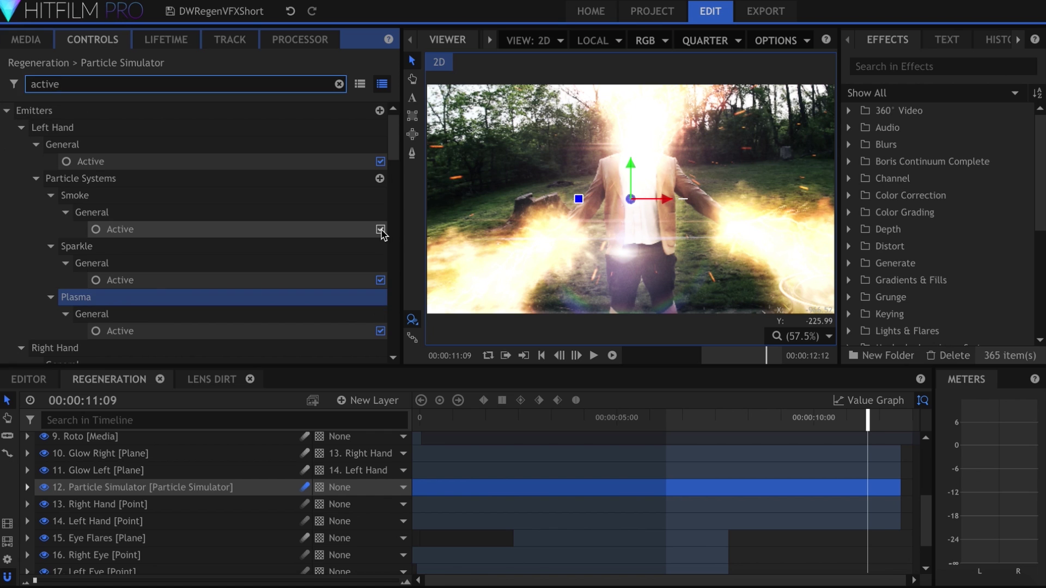
Turn off Active for Left Hand's and Left Stream's Smoke, Sparkle/Fire and Plasma particle systems
{"action": "left_click", "coordinate": [380, 229]}
{"action": "left_click", "coordinate": [380, 280]}
{"action": "left_click", "coordinate": [380, 331]}
{"action": "left_click_drag", "start_coordinate": [395, 144], "coordinate": [400, 260]}
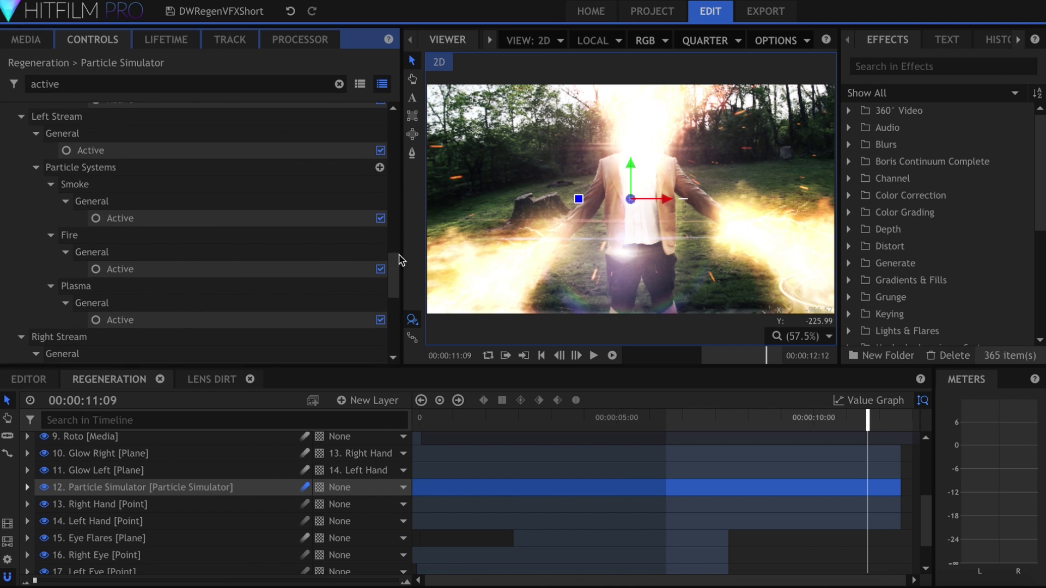
{"action": "left_click", "coordinate": [380, 218]}
{"action": "left_click", "coordinate": [380, 268]}
{"action": "left_click", "coordinate": [380, 320]}
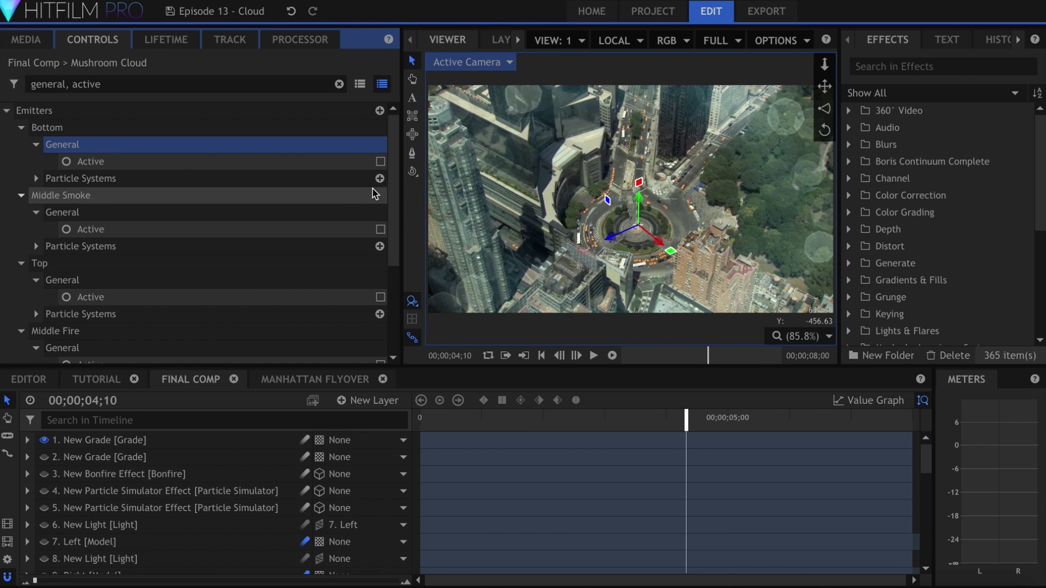
Switch Active on for the Bottom smoke, Middle Smoke, Top and Middle Fire emitters
{"action": "left_click", "coordinate": [380, 161]}
{"action": "left_click", "coordinate": [380, 229]}
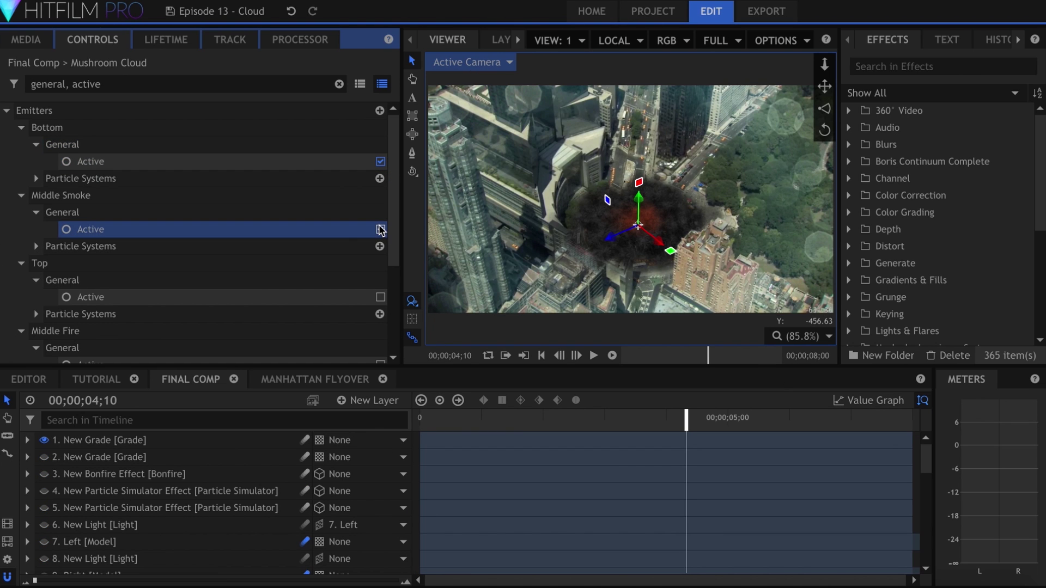
{"action": "left_click", "coordinate": [380, 297]}
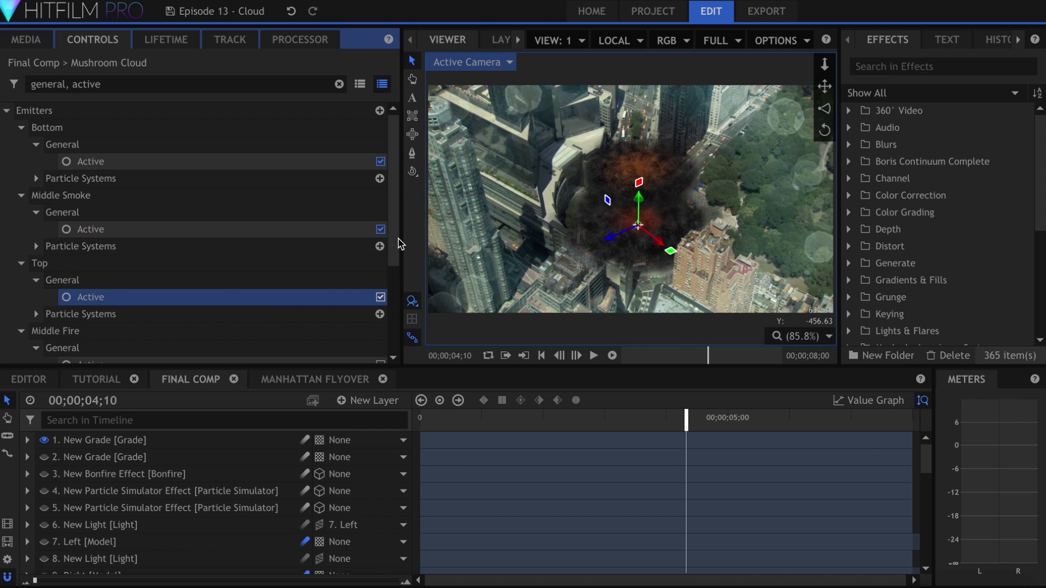
{"action": "left_click_drag", "start_coordinate": [397, 247], "coordinate": [395, 300]}
{"action": "left_click", "coordinate": [380, 266]}
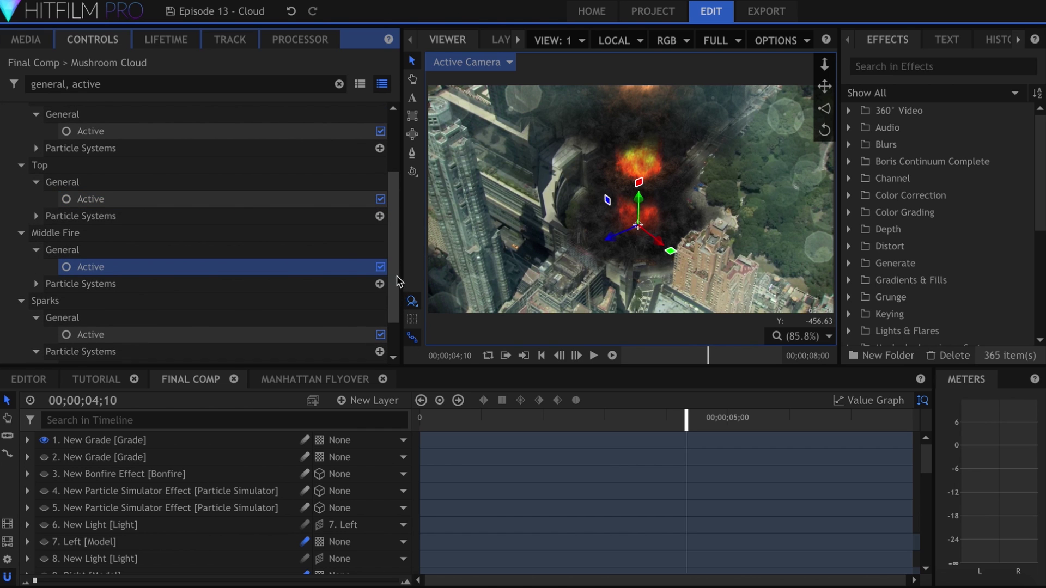
{"action": "left_click_drag", "start_coordinate": [397, 282], "coordinate": [393, 321]}
Expand the particle system's Appearance Variation settings
{"action": "left_click", "coordinate": [380, 354]}
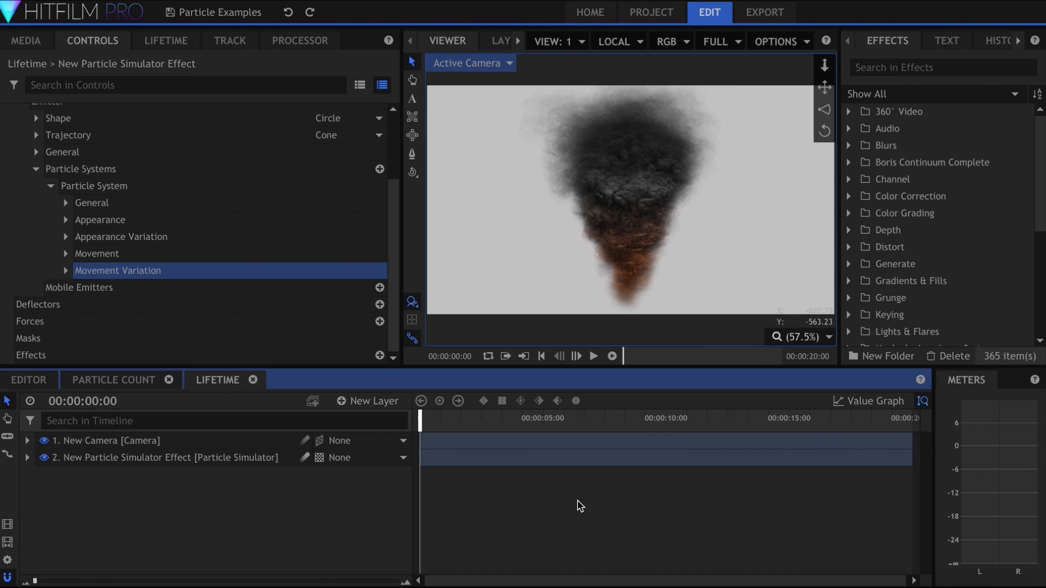
{"action": "left_click", "coordinate": [240, 238]}
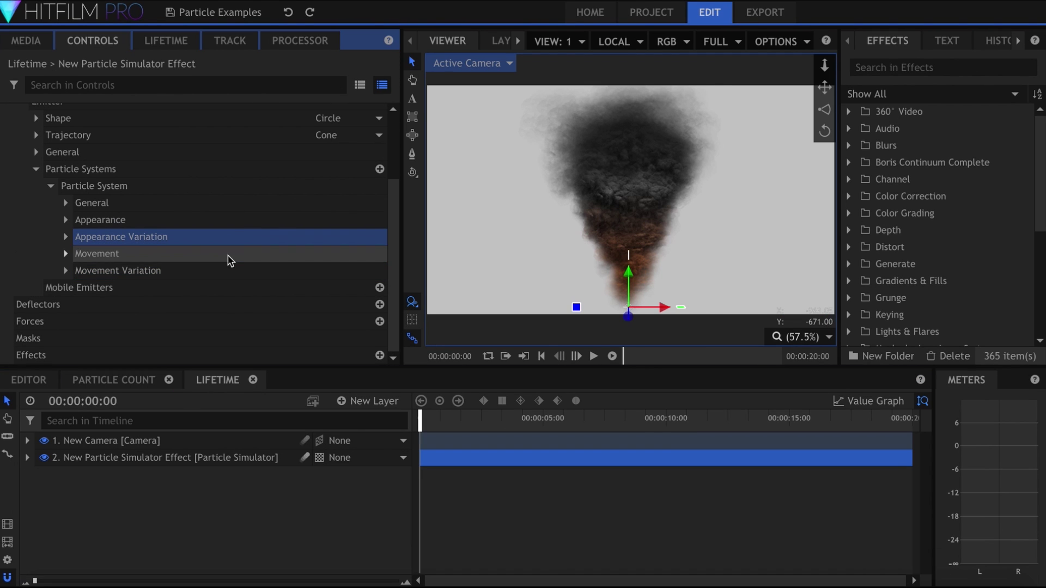
{"action": "left_click", "coordinate": [226, 273]}
{"action": "left_click", "coordinate": [214, 237]}
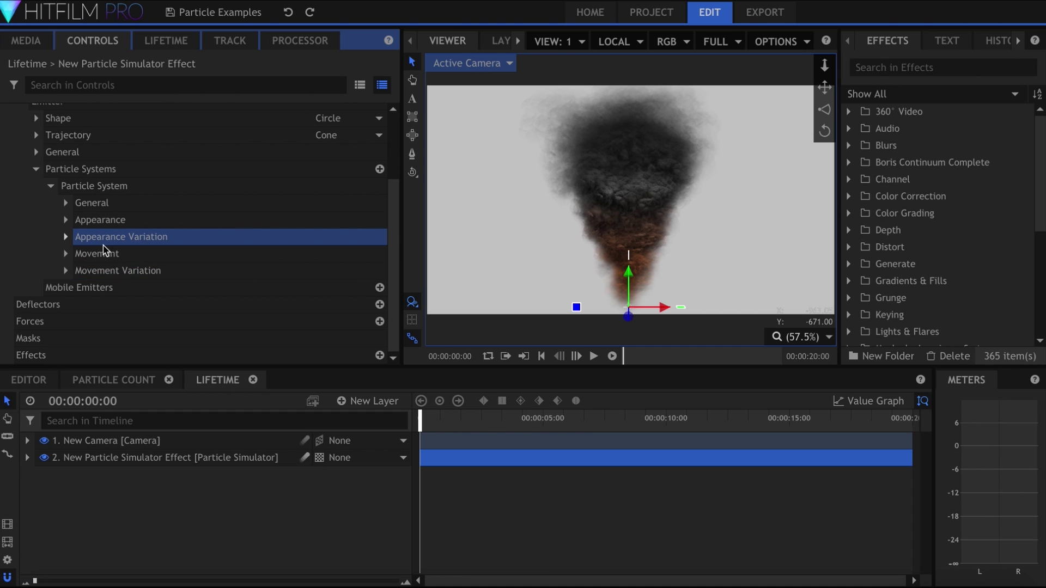
{"action": "left_click", "coordinate": [66, 236]}
{"action": "scroll", "coordinate": [394, 273], "scroll_direction": "down", "scroll_amount": 2}
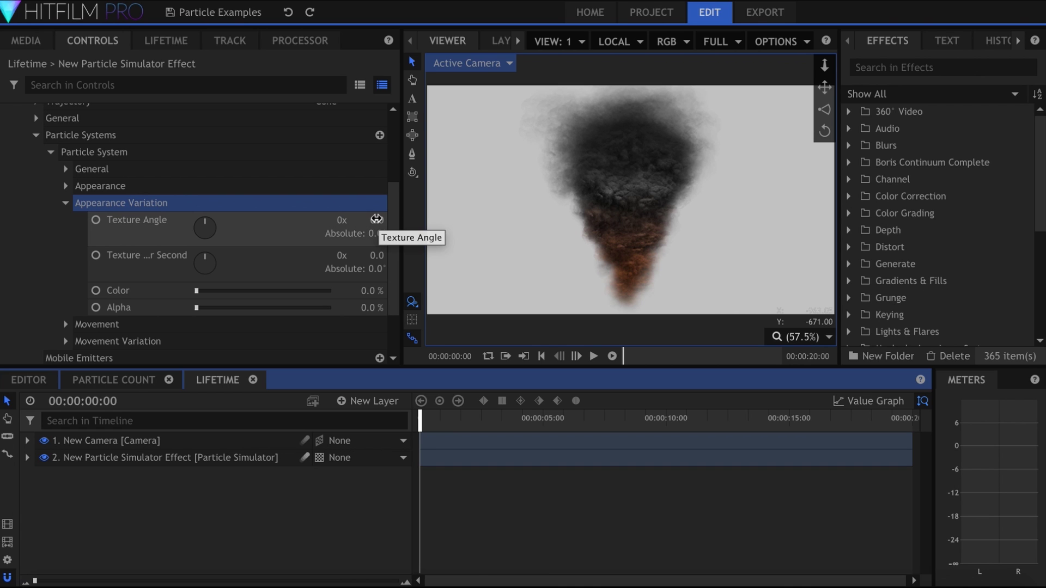
Vary Texture Angle by 274° and Texture per Second by 77°, then preview the smoke
{"action": "left_click_drag", "start_coordinate": [376, 222], "coordinate": [407, 222]}
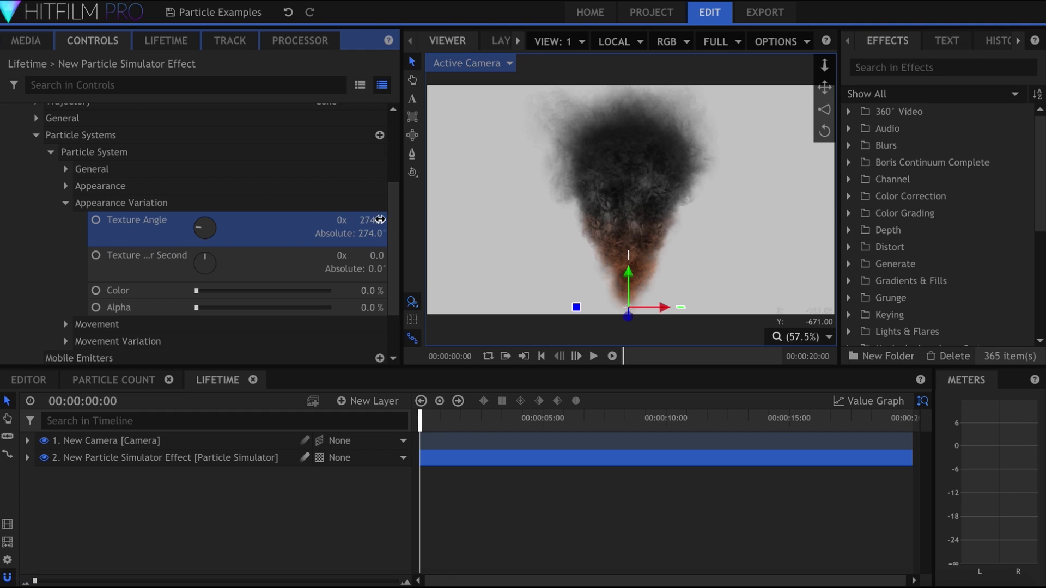
{"action": "left_click_drag", "start_coordinate": [376, 256], "coordinate": [384, 256]}
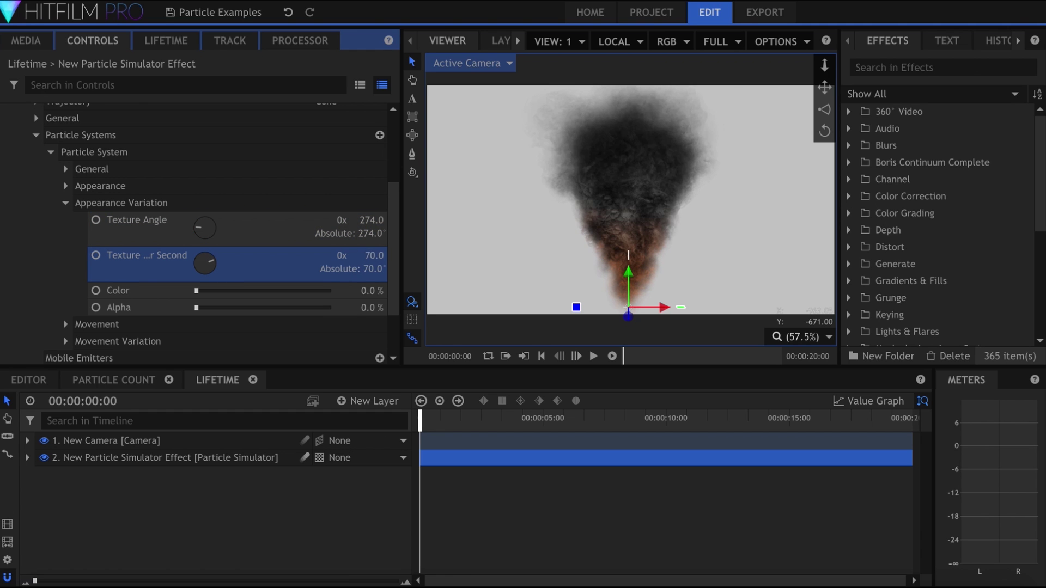
{"action": "left_click", "coordinate": [351, 480]}
{"action": "key", "text": "space"}
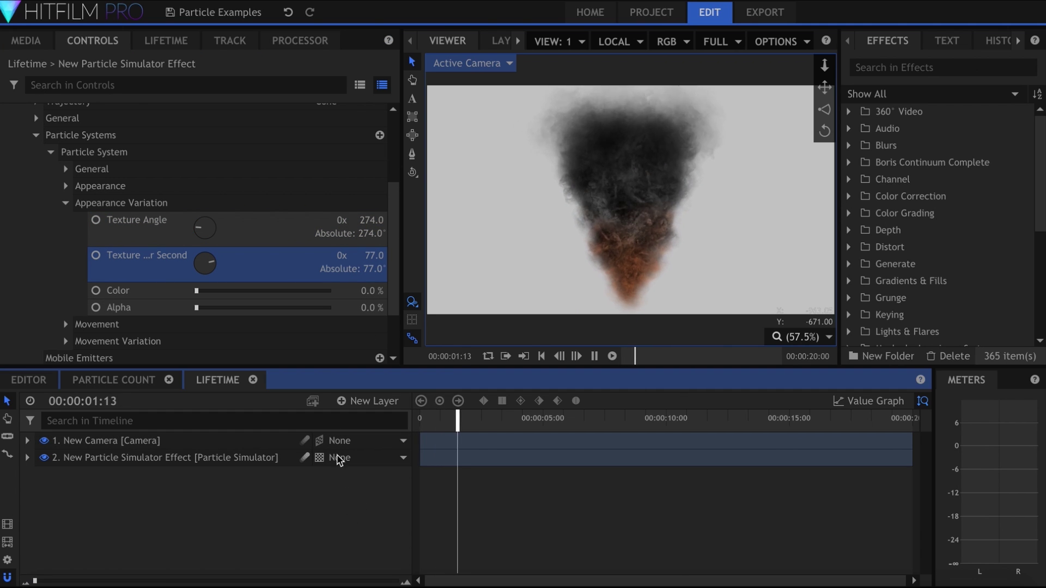
{"action": "left_click_drag", "start_coordinate": [376, 291], "coordinate": [354, 291]}
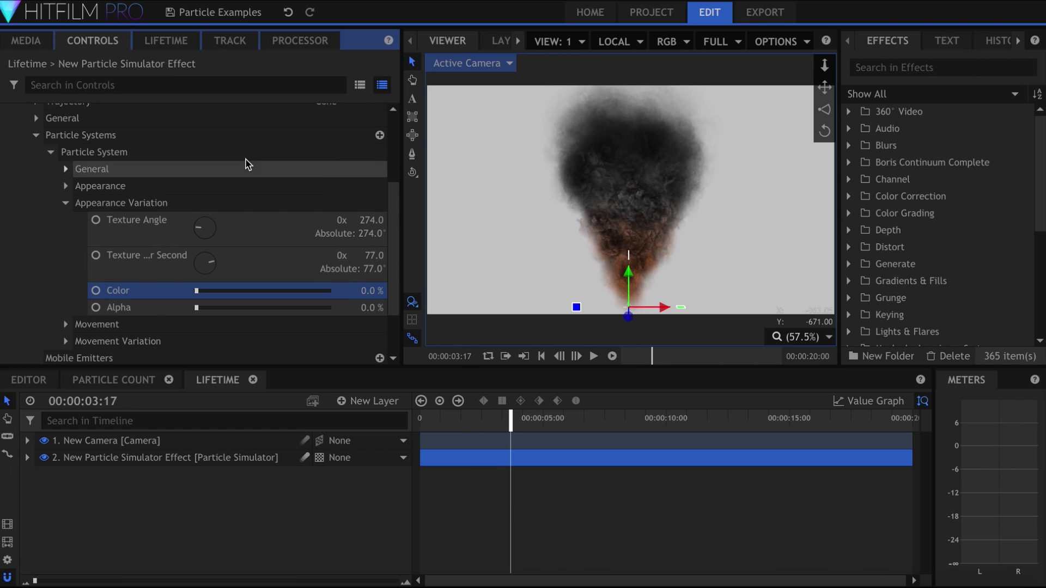
Set the Lifetime colour Type to Off
{"action": "left_click", "coordinate": [183, 48]}
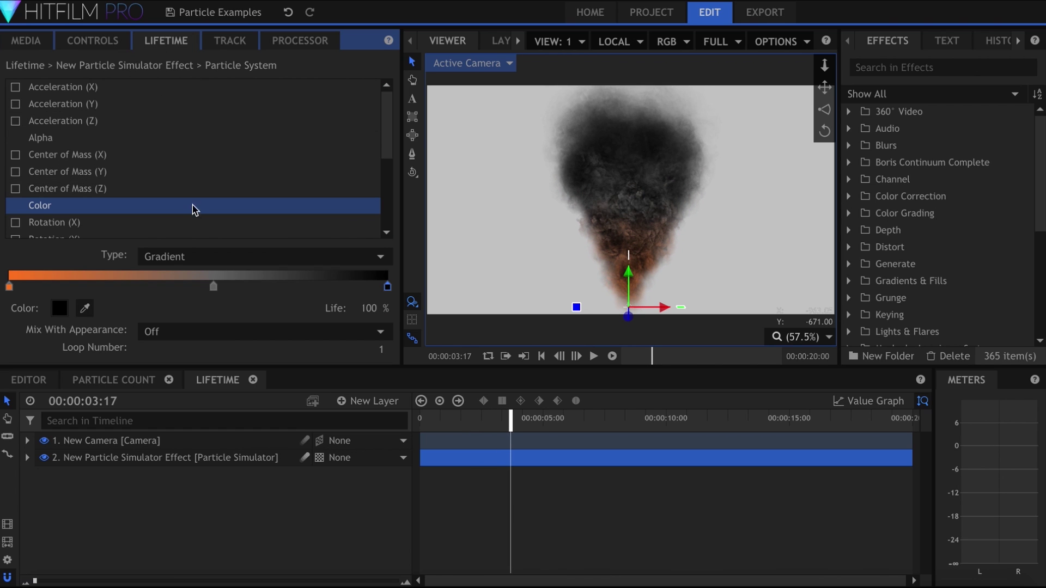
{"action": "left_click", "coordinate": [188, 255]}
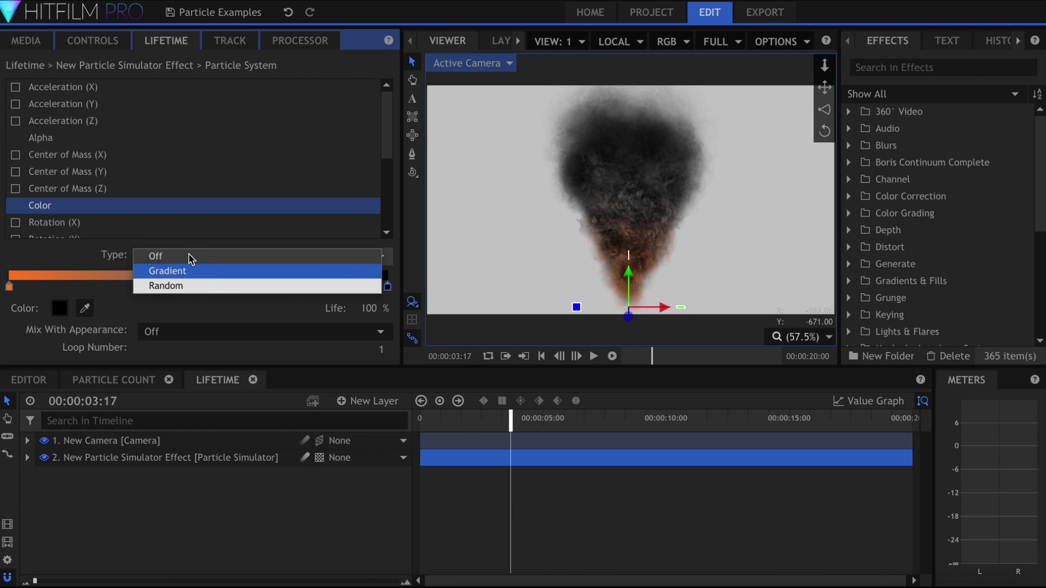
{"action": "left_click", "coordinate": [227, 257]}
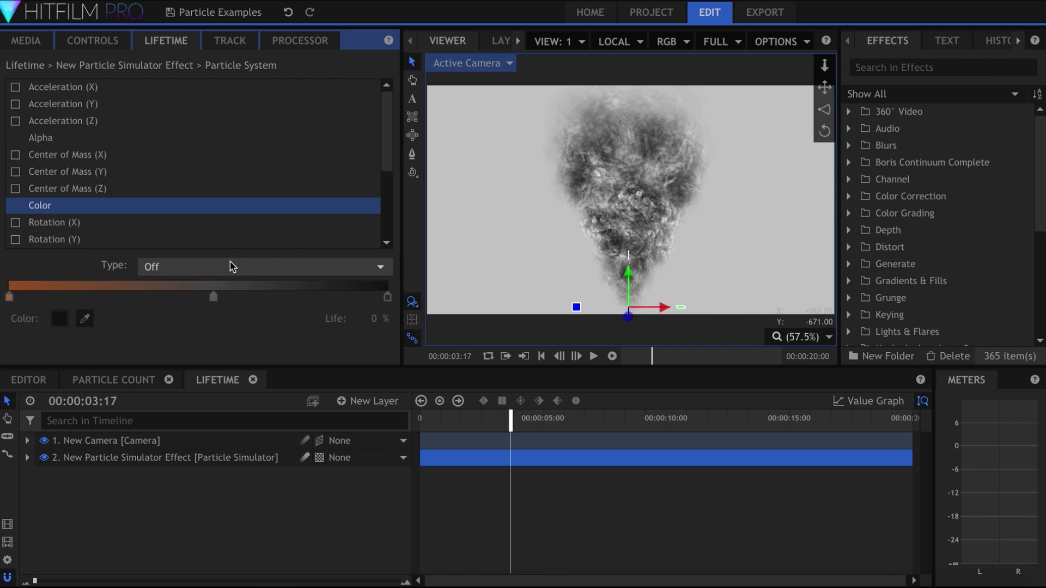
{"action": "left_click", "coordinate": [93, 41]}
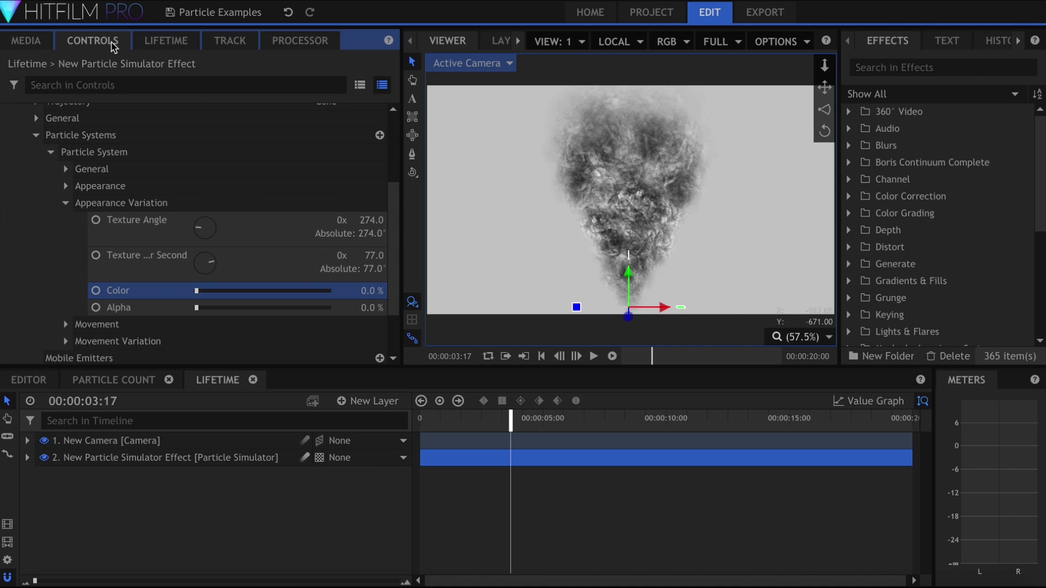
Set appearance colour variation to 19% and alpha variation to 2%, previewing the result
{"action": "left_click_drag", "start_coordinate": [206, 291], "coordinate": [313, 291]}
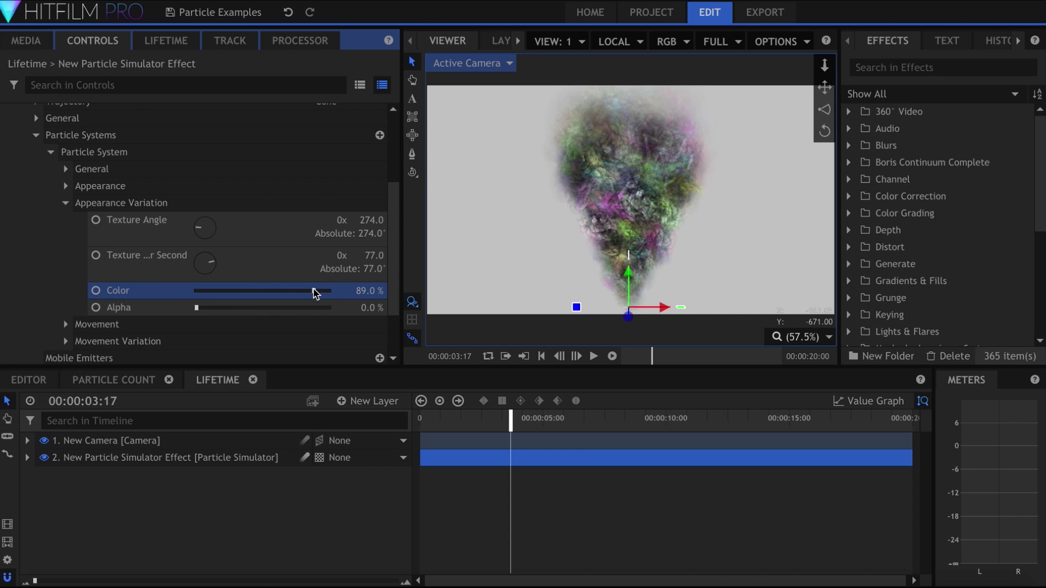
{"action": "key", "text": "space"}
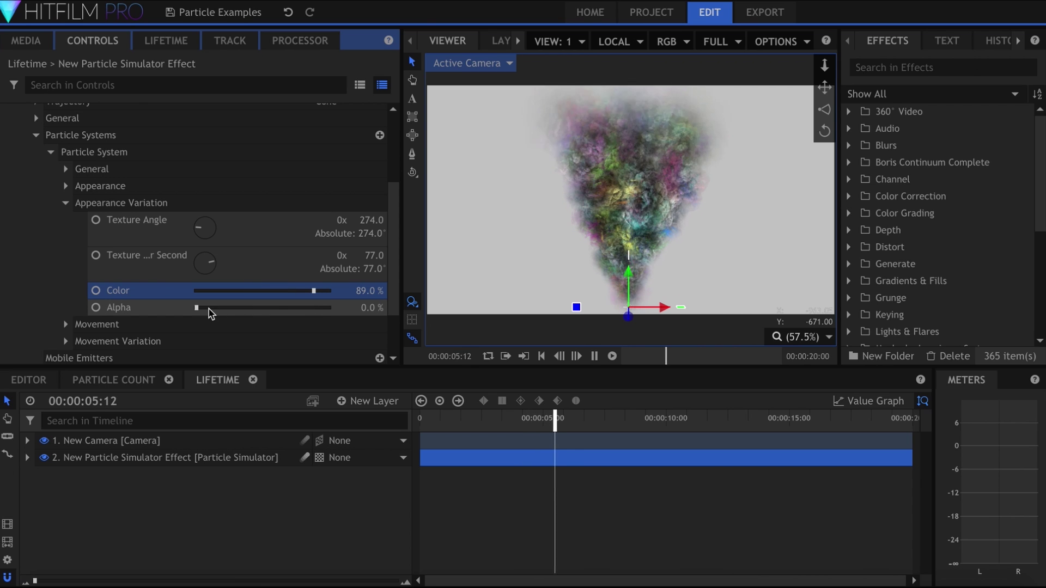
{"action": "mouse_move", "coordinate": [210, 308]}
{"action": "left_mouse_down"}
{"action": "mouse_move", "coordinate": [254, 308]}
{"action": "mouse_move", "coordinate": [194, 310]}
{"action": "left_mouse_up"}
{"action": "left_click_drag", "start_coordinate": [314, 291], "coordinate": [222, 290]}
{"action": "key", "text": "space"}
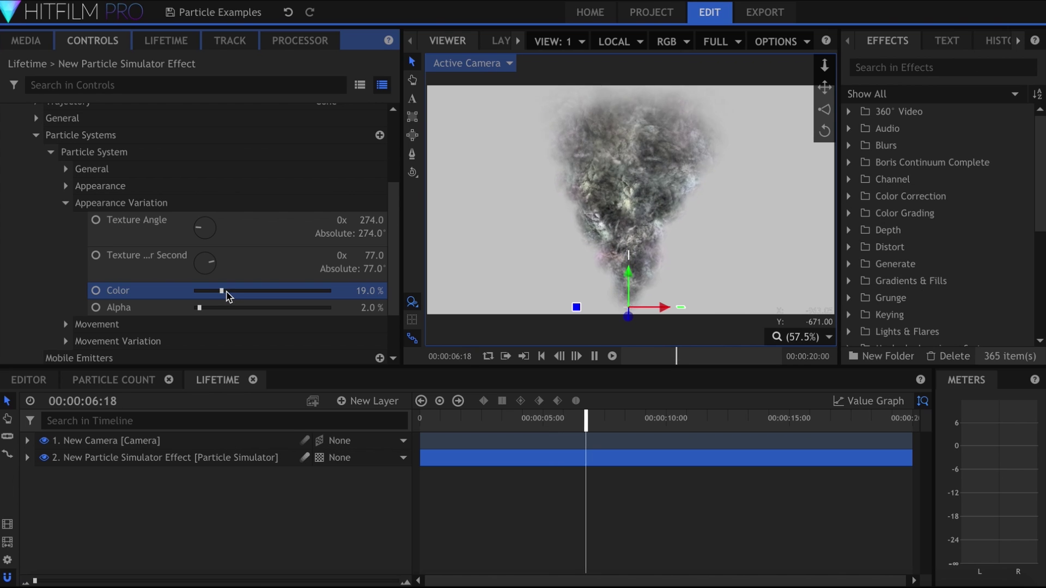
{"action": "key", "text": "space"}
{"action": "scroll", "coordinate": [228, 297], "scroll_direction": "down", "scroll_amount": 4}
Expand Movement Variation and set the Life variation to 1.0 s
{"action": "left_click", "coordinate": [65, 271]}
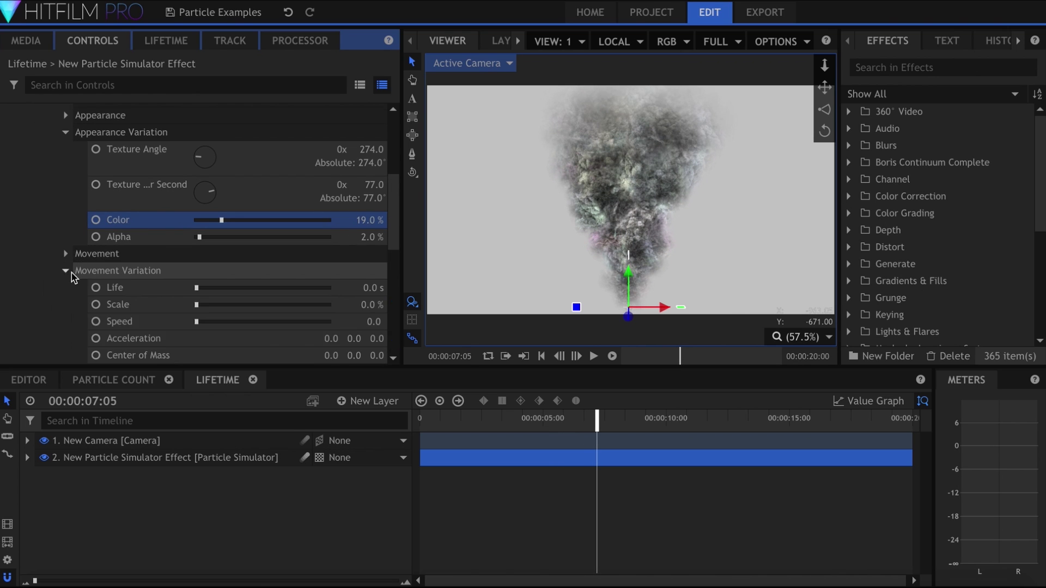
{"action": "scroll", "coordinate": [93, 272], "scroll_direction": "down", "scroll_amount": 3}
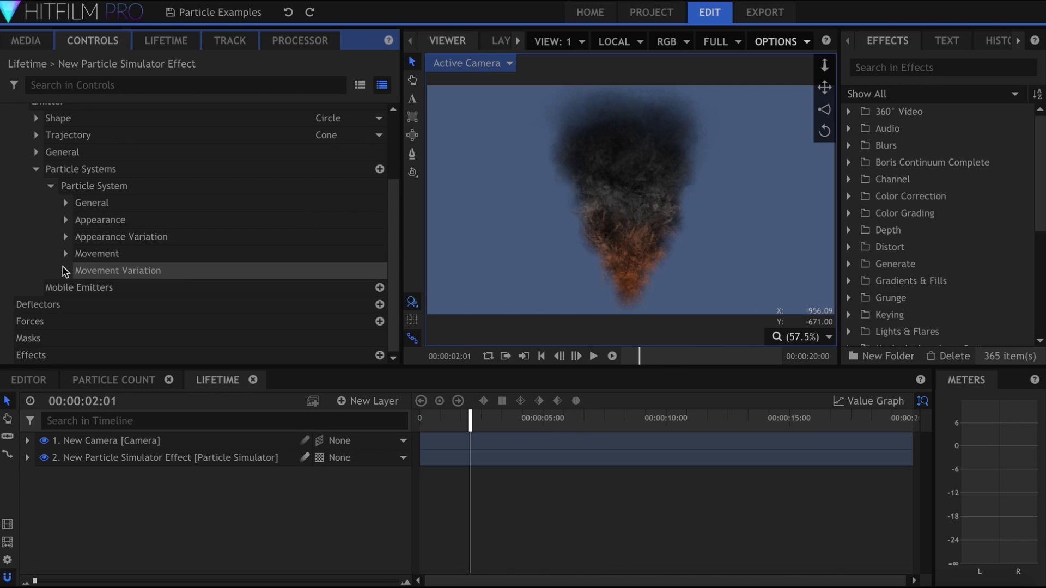
{"action": "left_click", "coordinate": [66, 271]}
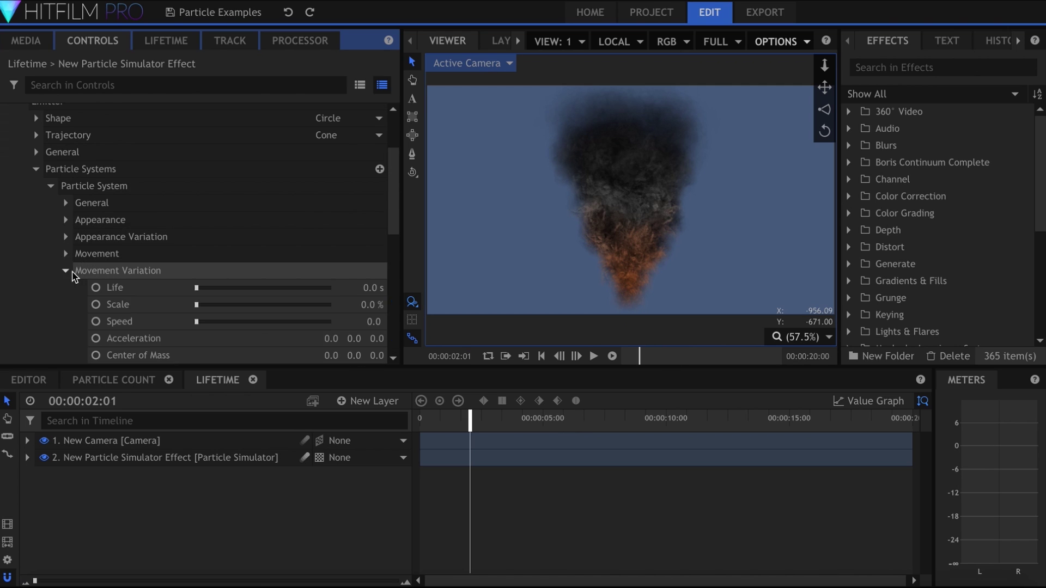
{"action": "scroll", "coordinate": [227, 264], "scroll_direction": "down", "scroll_amount": 2}
{"action": "left_click_drag", "start_coordinate": [394, 224], "coordinate": [396, 243]}
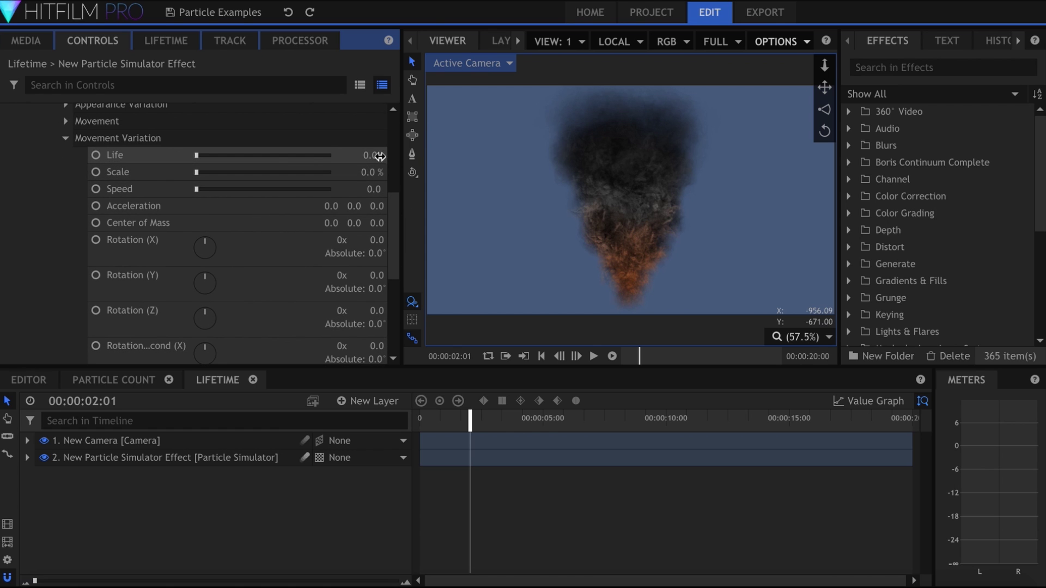
{"action": "type", "text": "1"}
{"action": "key", "text": "Return"}
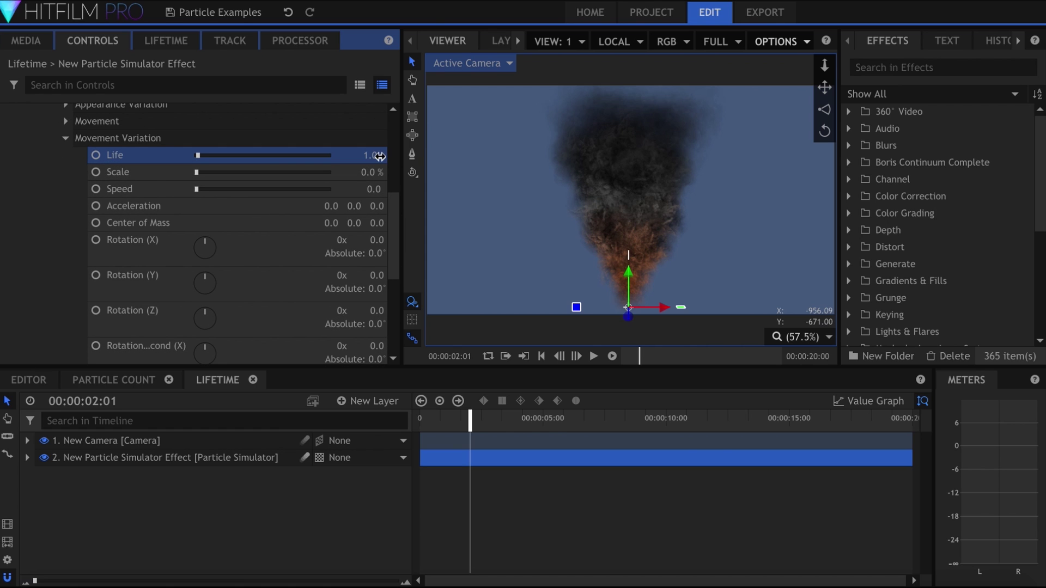
Set Scale variation to 40% and Speed variation to 100, then play the smoke
{"action": "left_click", "coordinate": [375, 171]}
{"action": "type", "text": "40"}
{"action": "key", "text": "Return"}
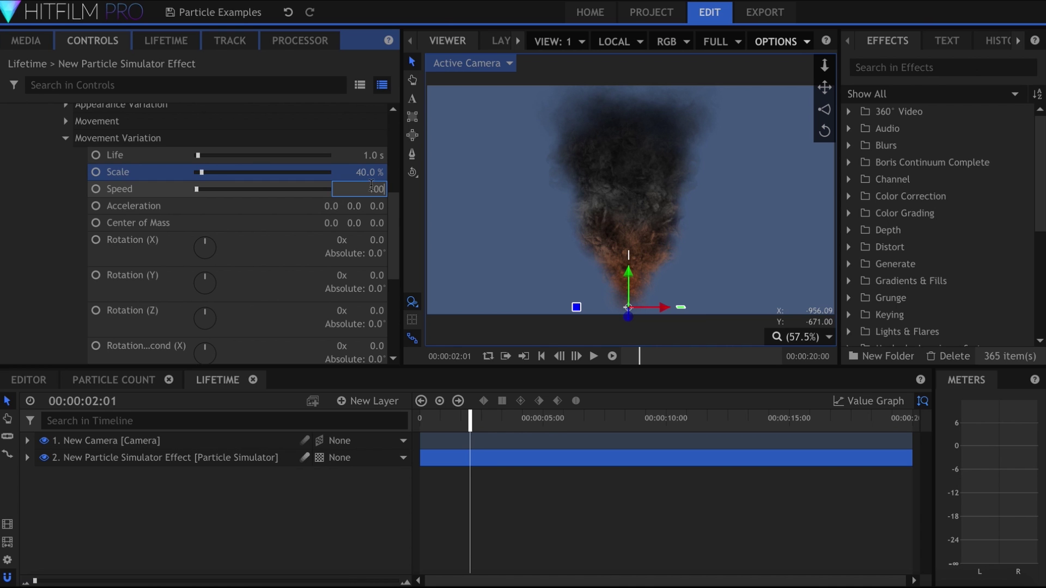
{"action": "left_click", "coordinate": [371, 187]}
{"action": "type", "text": "100"}
{"action": "key", "text": "Return"}
{"action": "left_click", "coordinate": [350, 515]}
{"action": "key", "text": "space"}
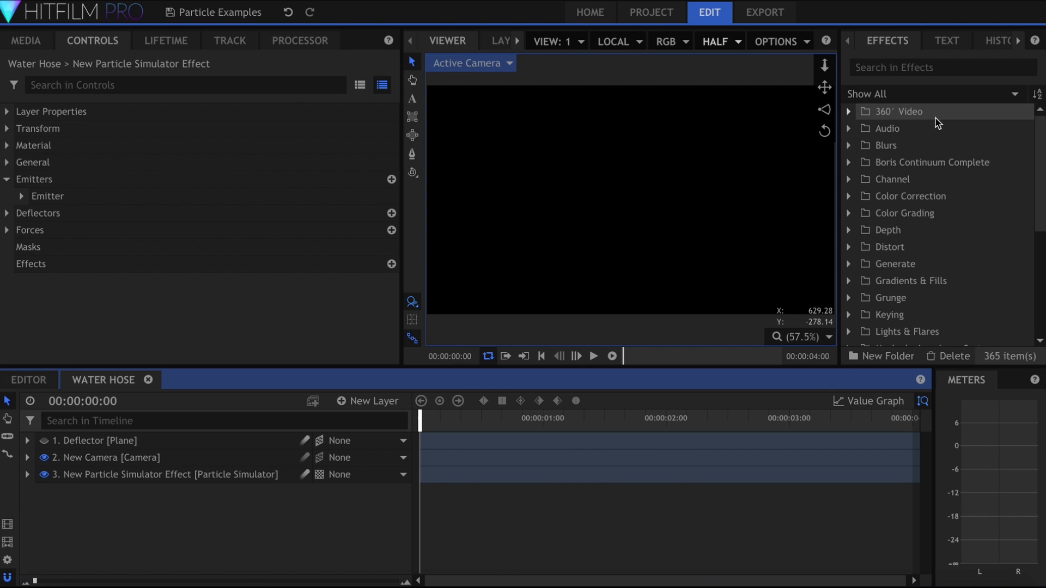
Search the Effects panel for 'caustics' while previewing the Water Hose composite
{"action": "scroll", "coordinate": [967, 293], "scroll_direction": "down", "scroll_amount": 3}
{"action": "scroll", "coordinate": [971, 297], "scroll_direction": "down", "scroll_amount": 4}
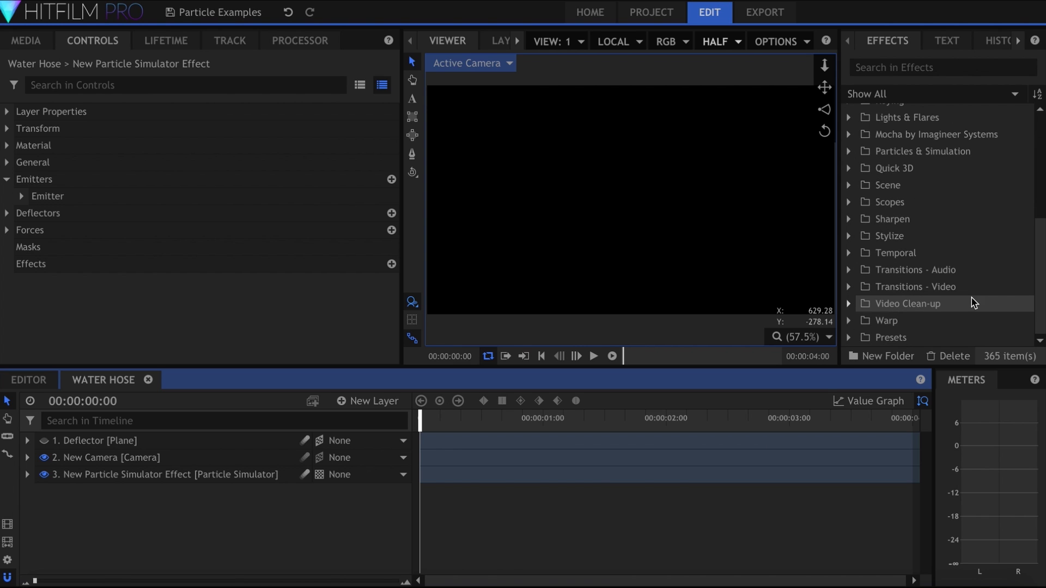
{"action": "scroll", "coordinate": [975, 300], "scroll_direction": "up", "scroll_amount": 7}
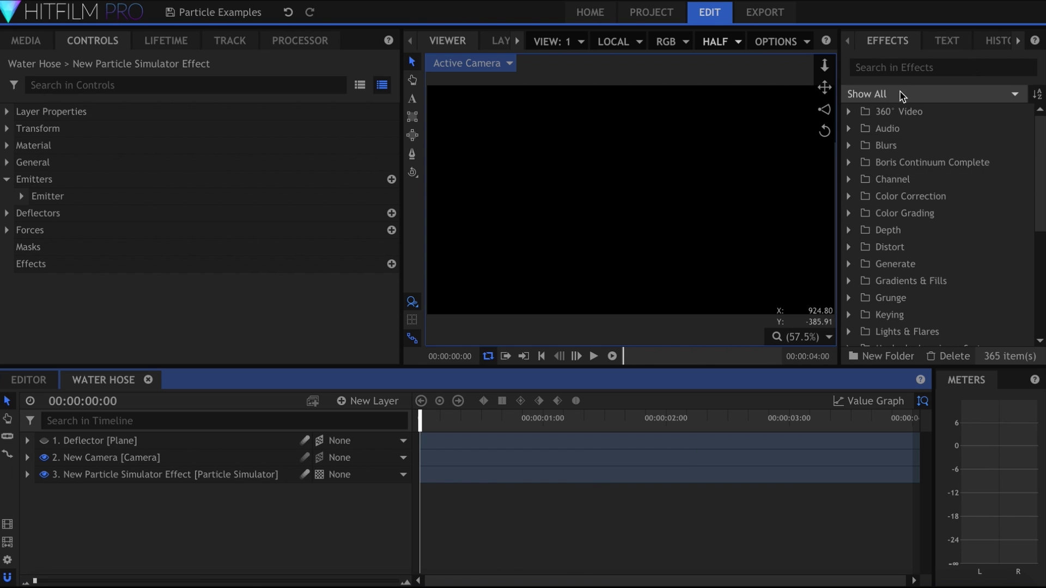
{"action": "left_click", "coordinate": [904, 73]}
{"action": "type", "text": "caustic"}
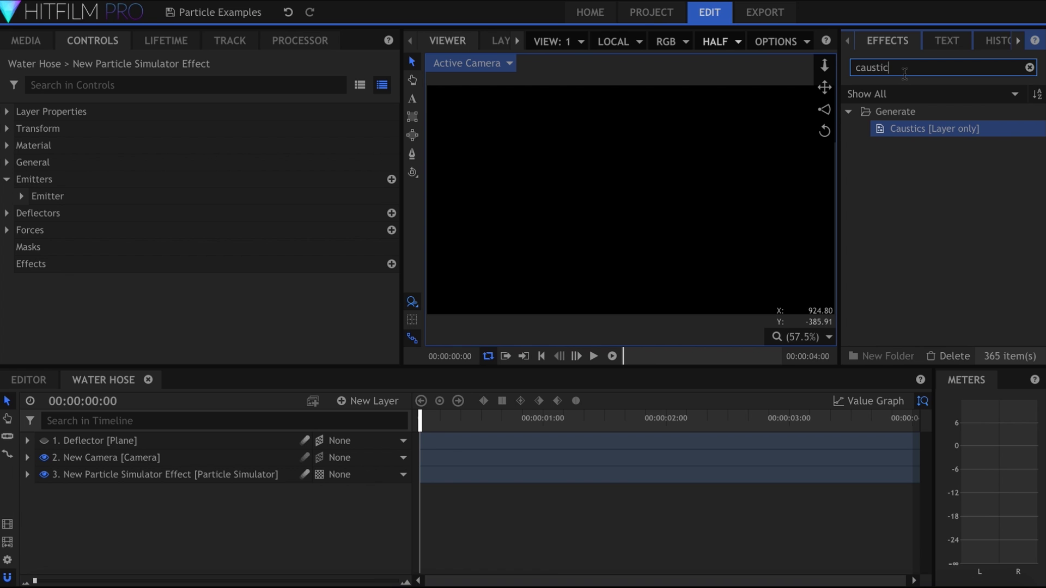
{"action": "type", "text": "s"}
{"action": "left_click", "coordinate": [794, 506]}
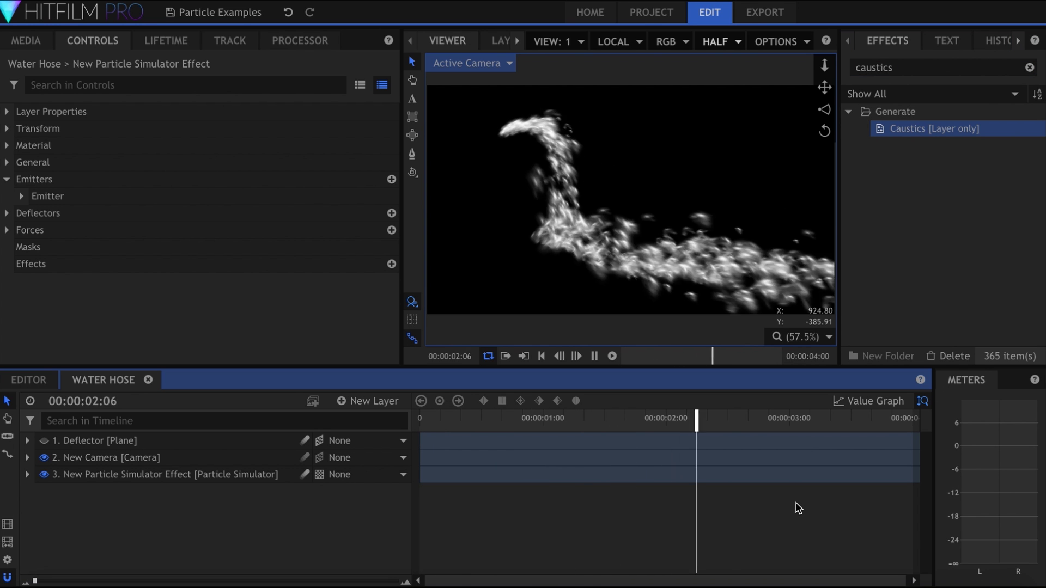
{"action": "key", "text": "space"}
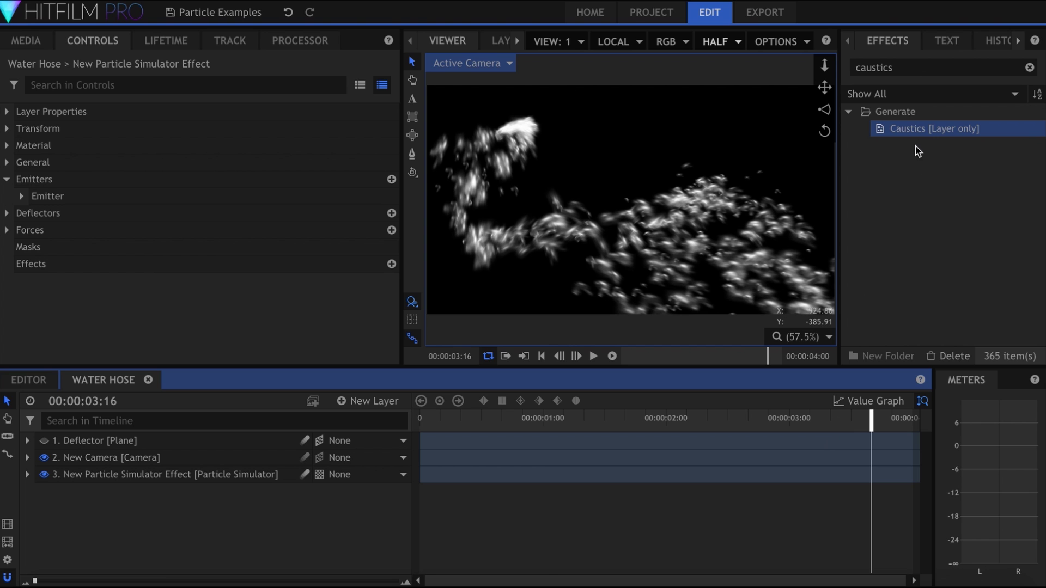
Apply Caustics to the Particle Simulator layer and play the water hose from the start
{"action": "left_click_drag", "start_coordinate": [921, 131], "coordinate": [264, 475]}
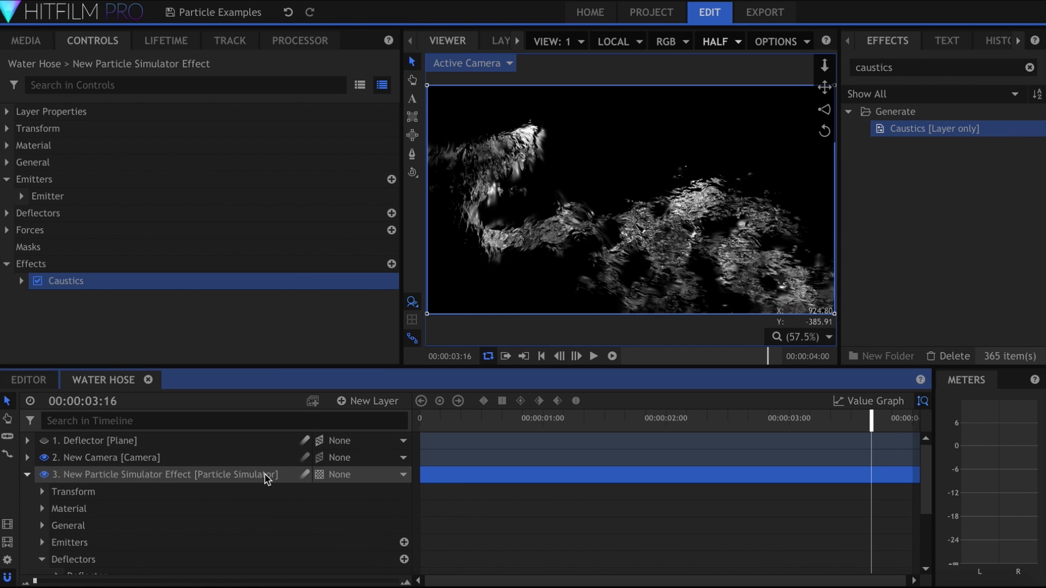
{"action": "left_click", "coordinate": [27, 474]}
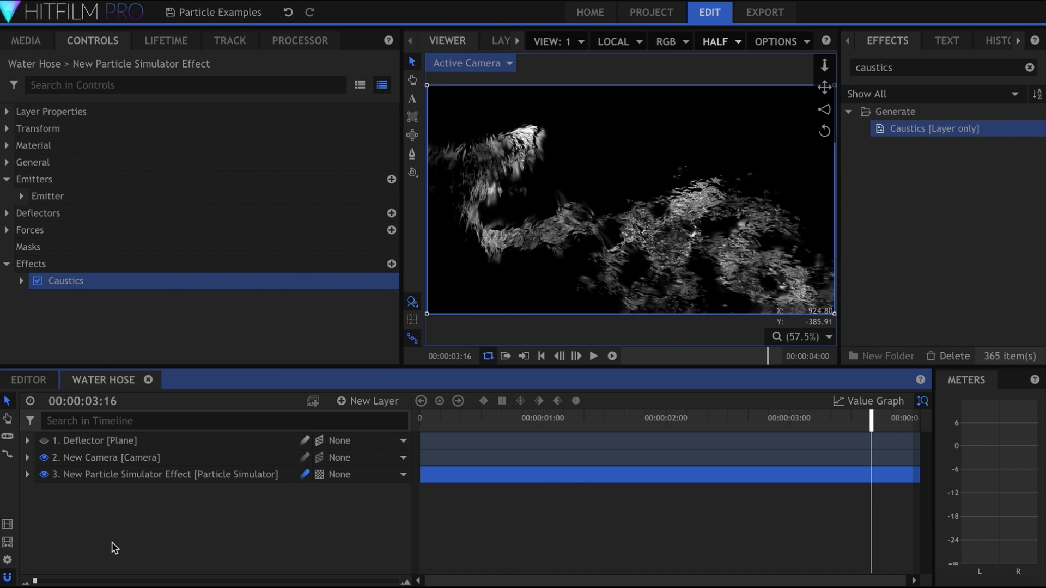
{"action": "left_click", "coordinate": [114, 547]}
{"action": "key", "text": "space"}
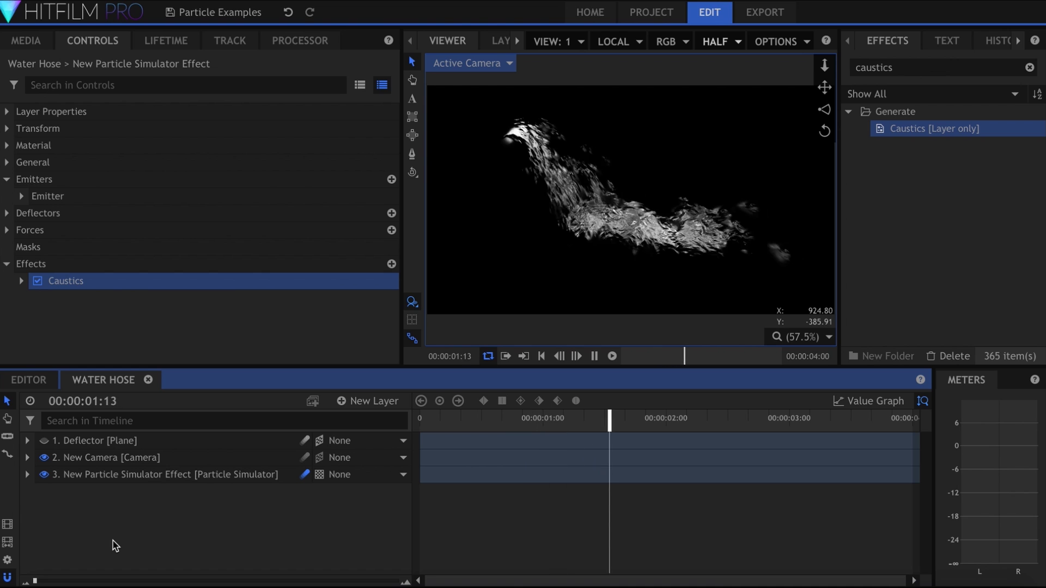